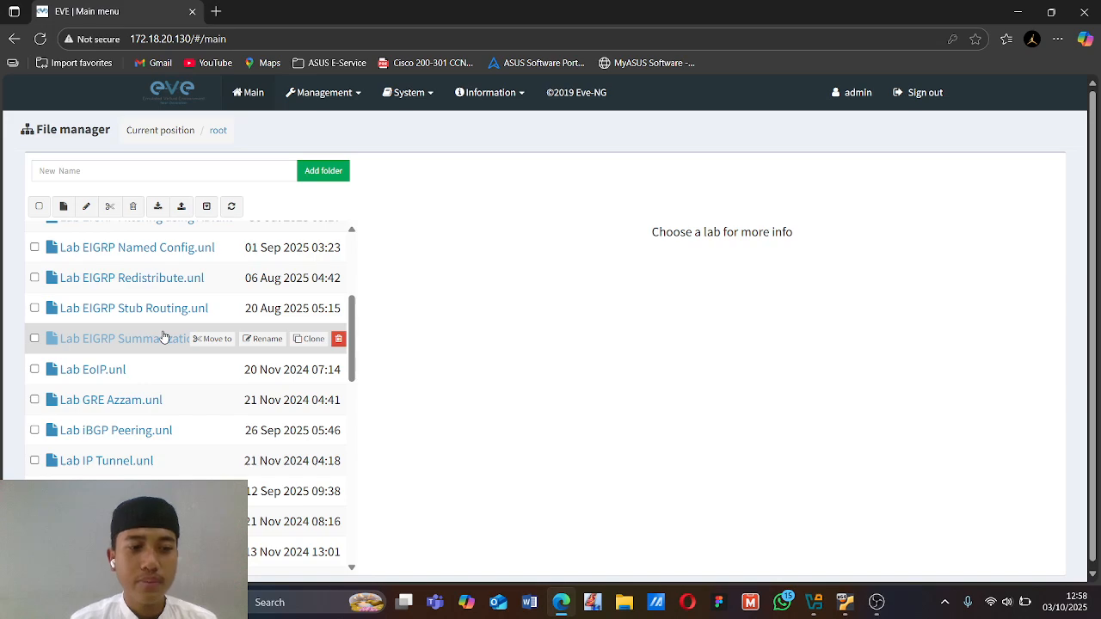
Find Lab Tutorial.unl in the file manager's lab list and open its topology
{"action": "scroll", "coordinate": [152, 357], "scroll_direction": "down", "scroll_amount": 2}
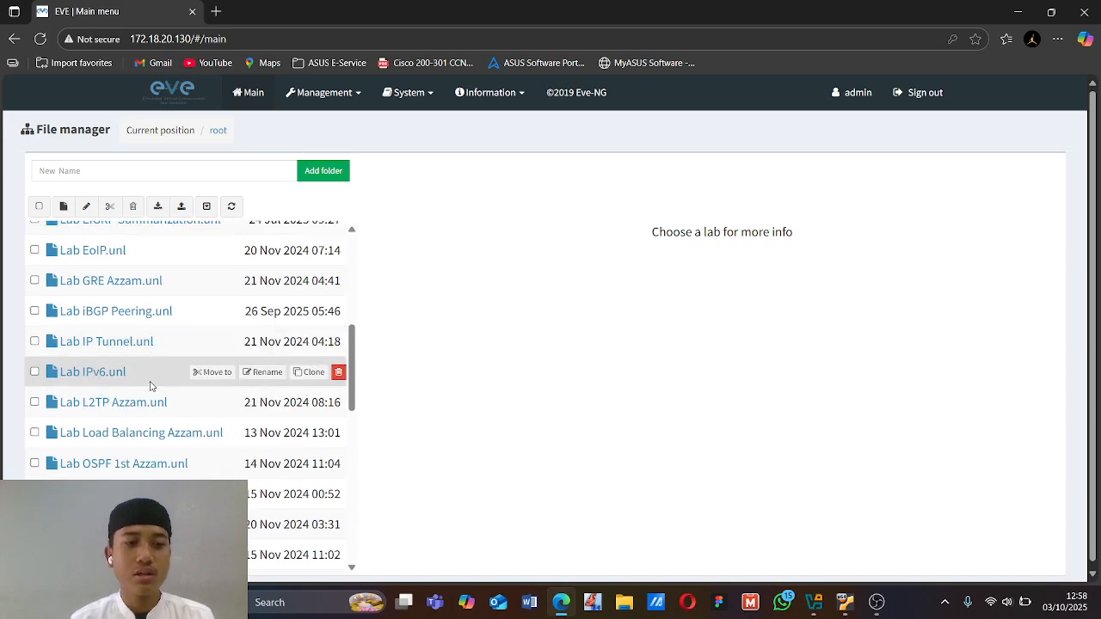
{"action": "scroll", "coordinate": [148, 398], "scroll_direction": "up", "scroll_amount": 5}
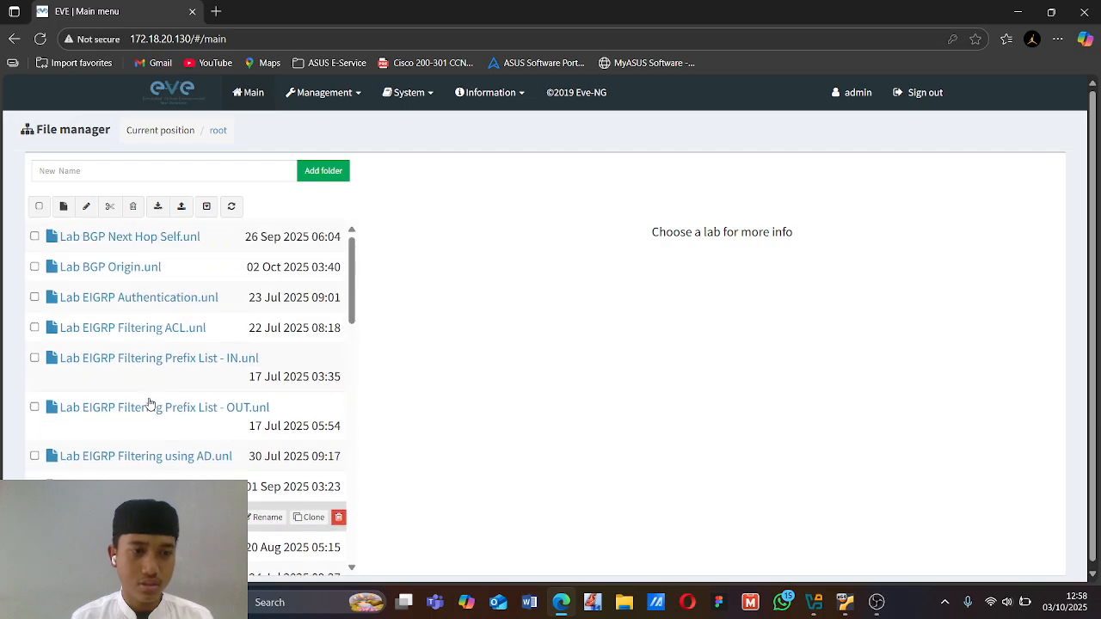
{"action": "scroll", "coordinate": [155, 359], "scroll_direction": "down", "scroll_amount": 4}
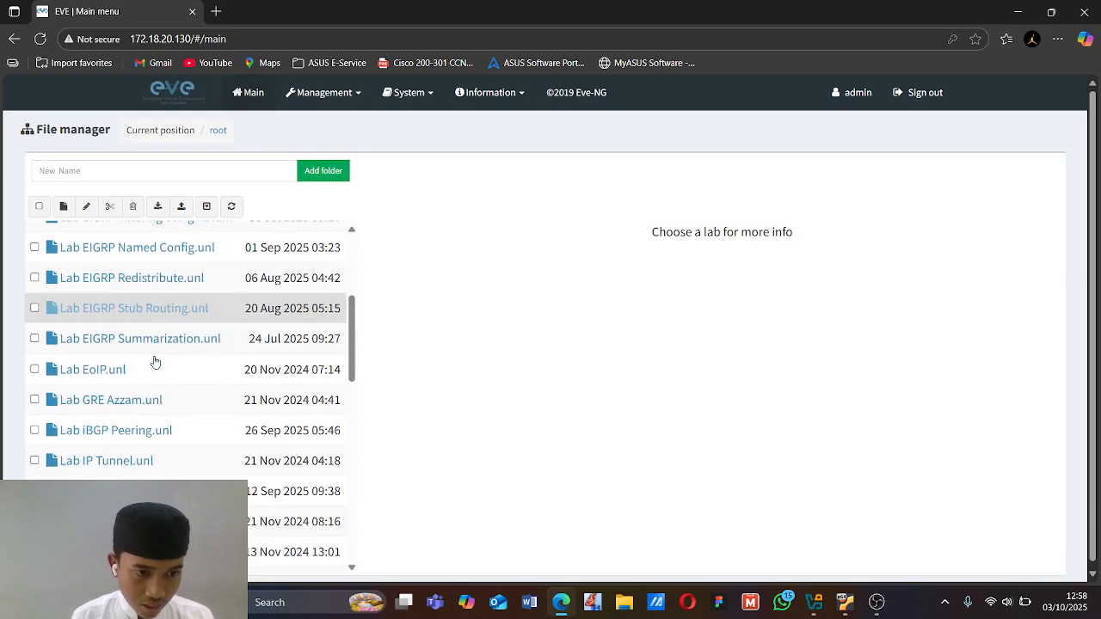
{"action": "scroll", "coordinate": [155, 369], "scroll_direction": "down", "scroll_amount": 7}
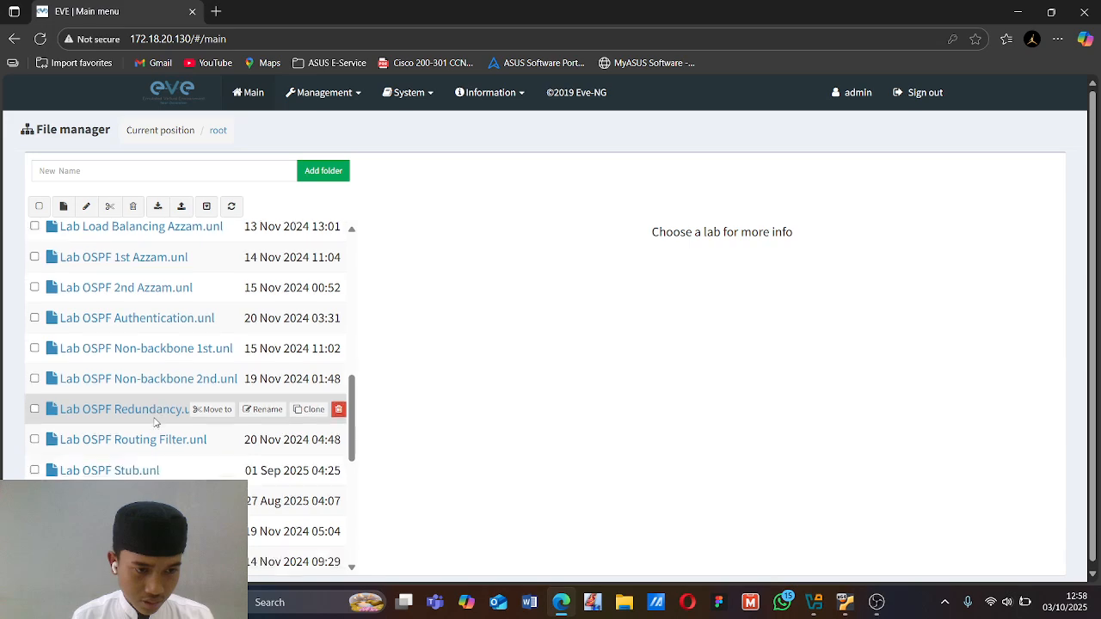
{"action": "scroll", "coordinate": [152, 434], "scroll_direction": "down", "scroll_amount": 4}
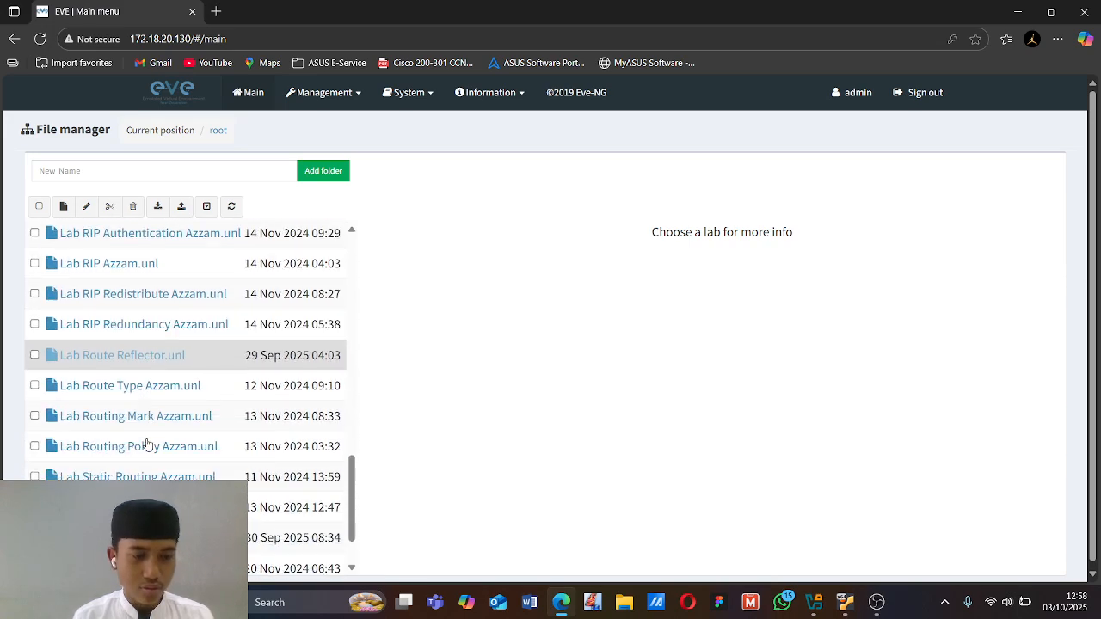
{"action": "scroll", "coordinate": [129, 469], "scroll_direction": "down", "scroll_amount": 1}
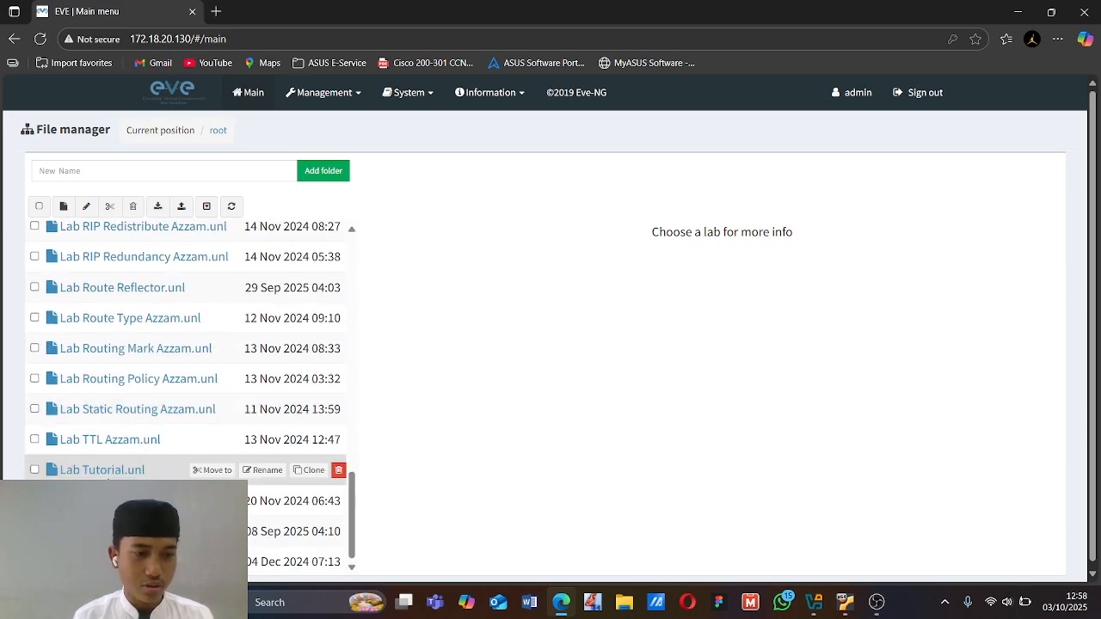
{"action": "left_click", "coordinate": [96, 471]}
{"action": "scroll", "coordinate": [555, 480], "scroll_direction": "down", "scroll_amount": 1}
{"action": "left_click", "coordinate": [431, 527]}
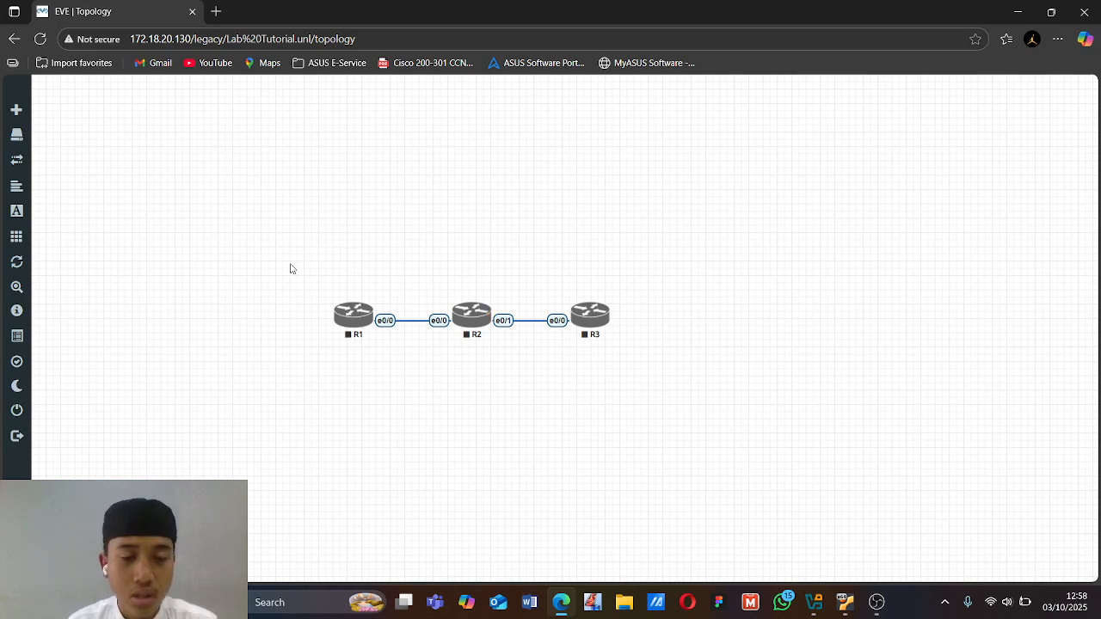
Start routers R1, R2 and R3 together as one selected group
{"action": "left_click_drag", "start_coordinate": [290, 265], "coordinate": [658, 396]}
{"action": "right_click", "coordinate": [600, 316]}
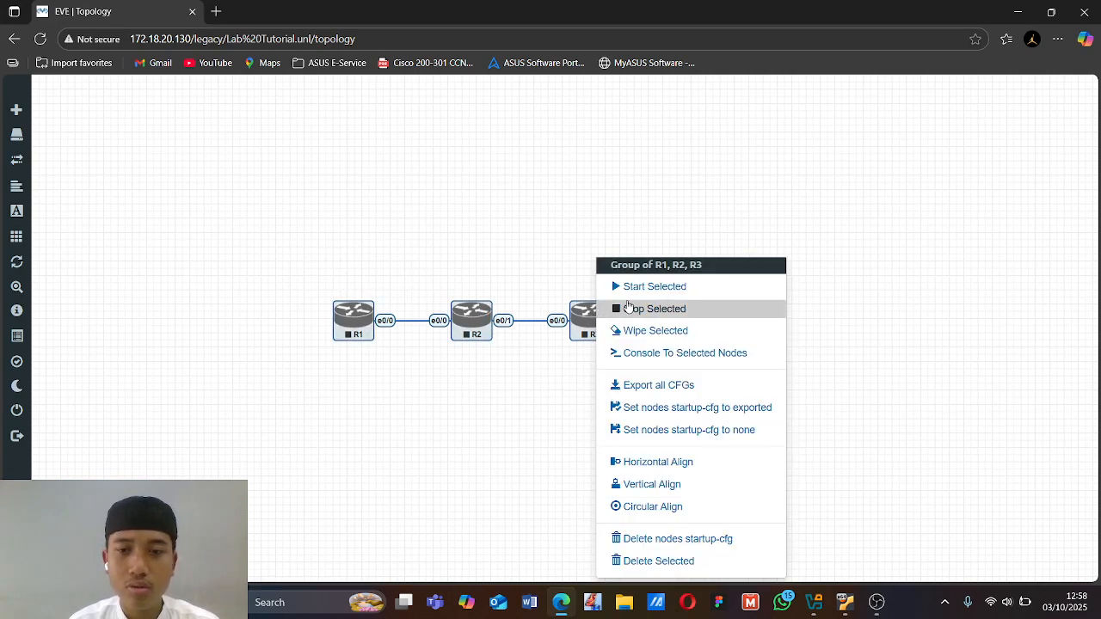
{"action": "left_click", "coordinate": [628, 287]}
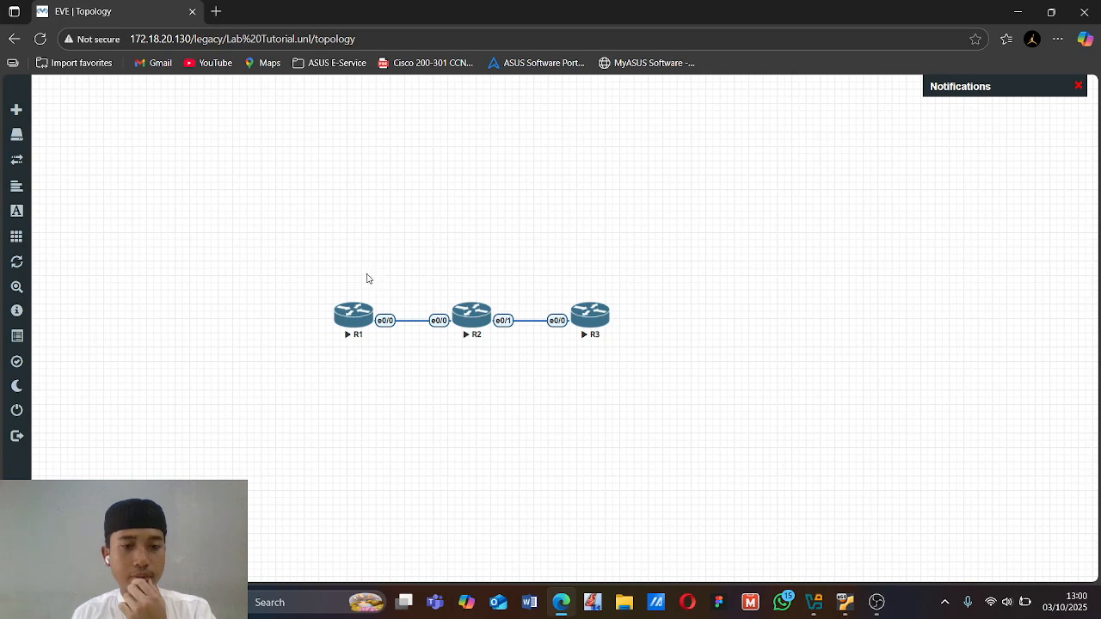
Open the R1 console and enter global configuration mode with en and conf t
{"action": "left_click", "coordinate": [350, 315]}
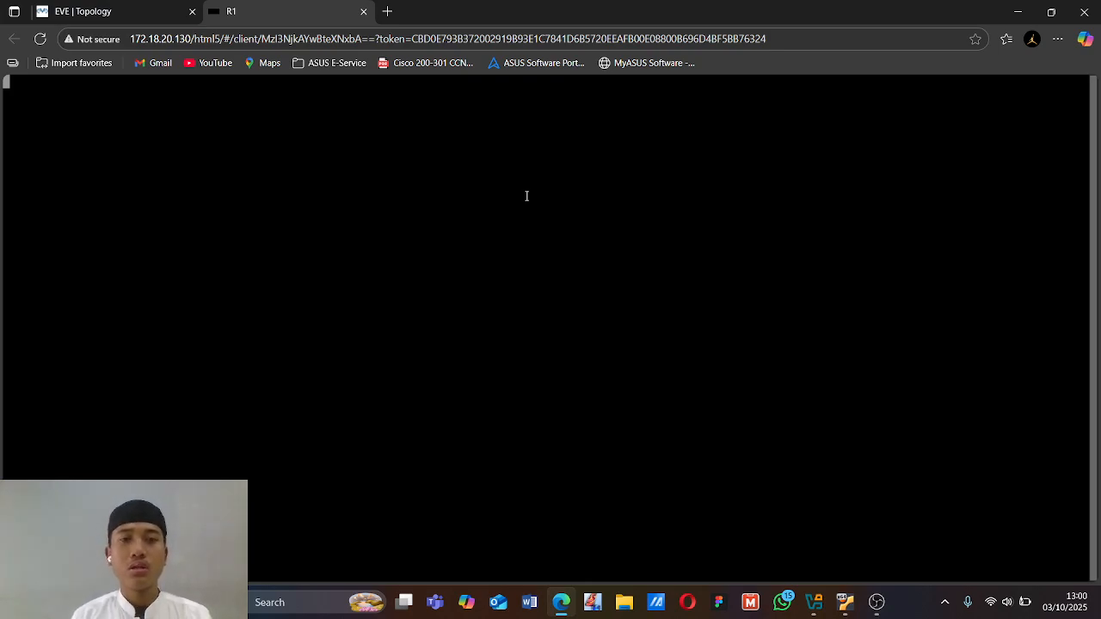
{"action": "left_click", "coordinate": [112, 7]}
{"action": "left_click", "coordinate": [263, 7]}
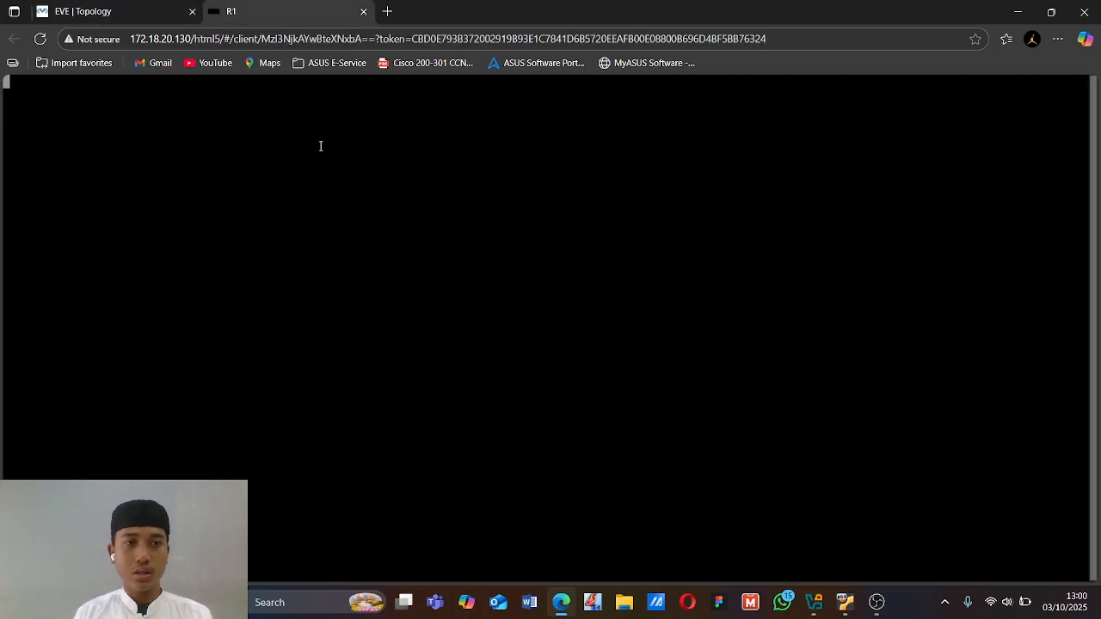
{"action": "key", "text": "Return"}
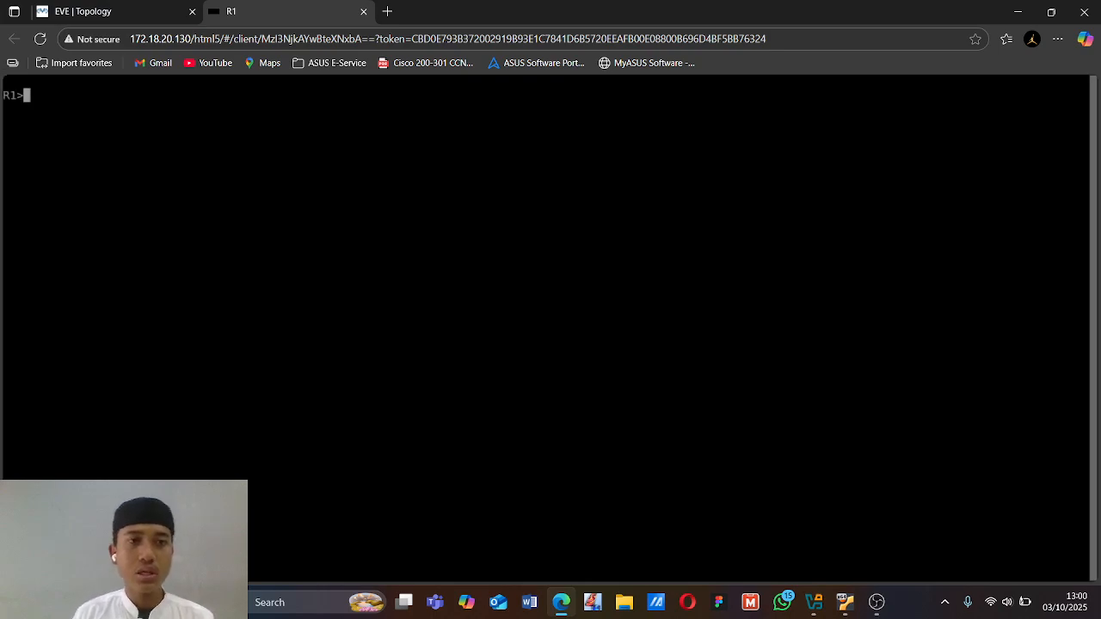
{"action": "type", "text": "en"}
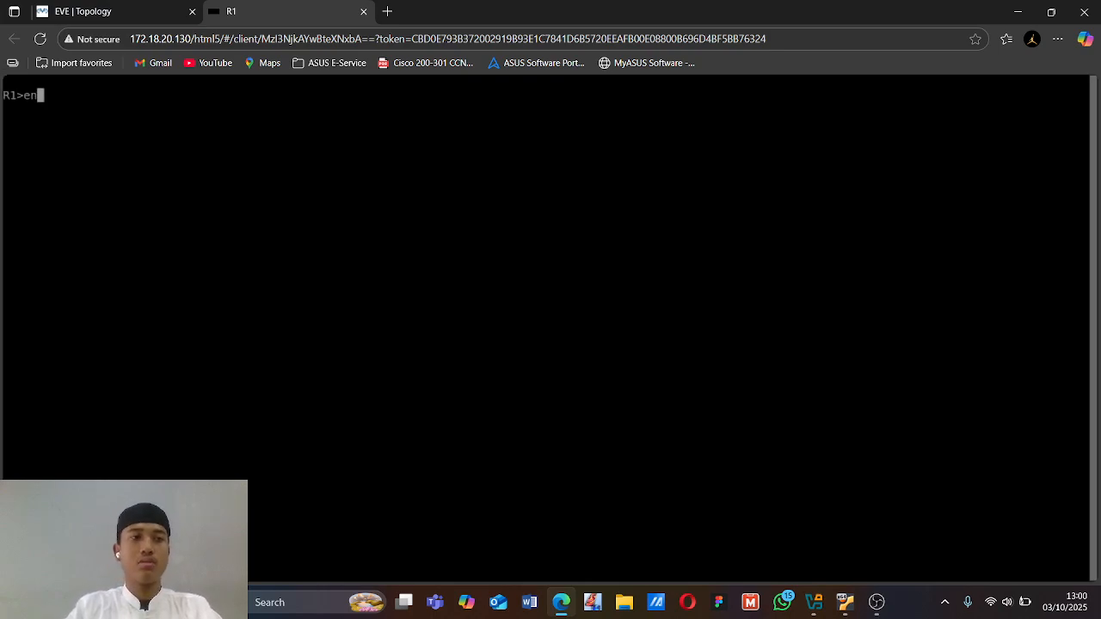
{"action": "key", "text": "Return"}
{"action": "type", "text": "conf t"}
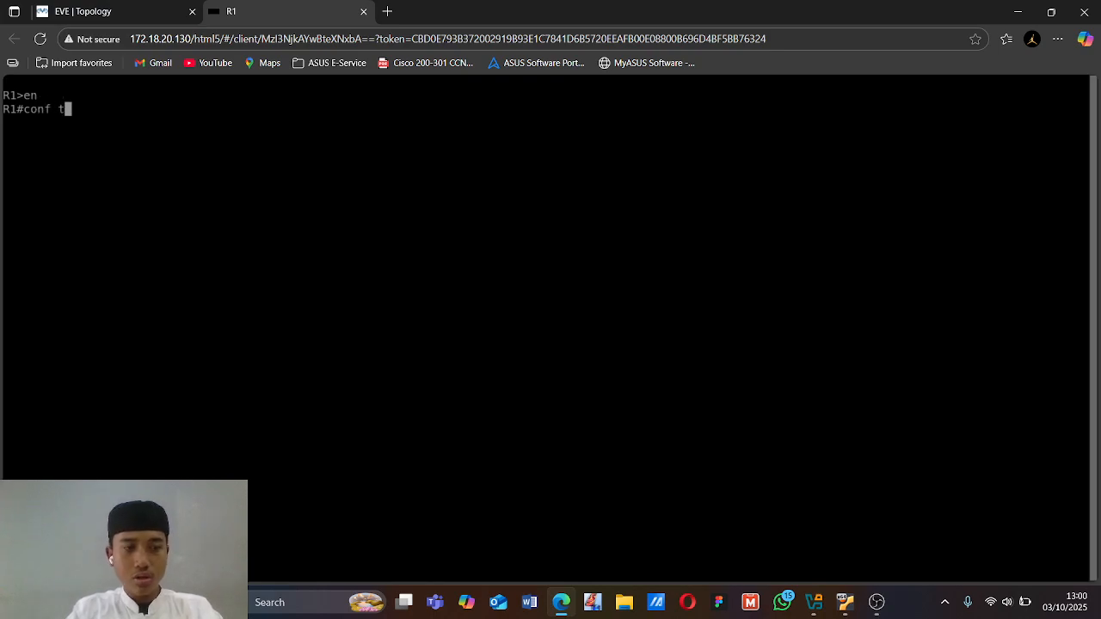
{"action": "key", "text": "Return"}
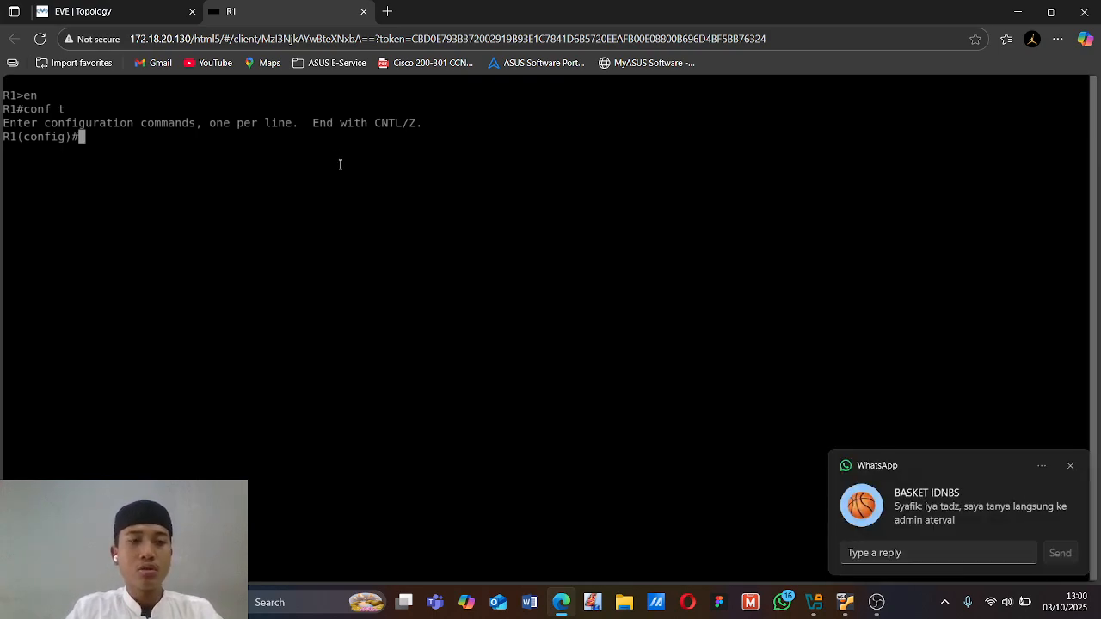
Display R1's IP routing table with do sh ip route and examine the EIGRP route to 2.2.2.2
{"action": "left_click", "coordinate": [1070, 465]}
{"action": "left_click", "coordinate": [485, 196]}
{"action": "type", "text": "do "}
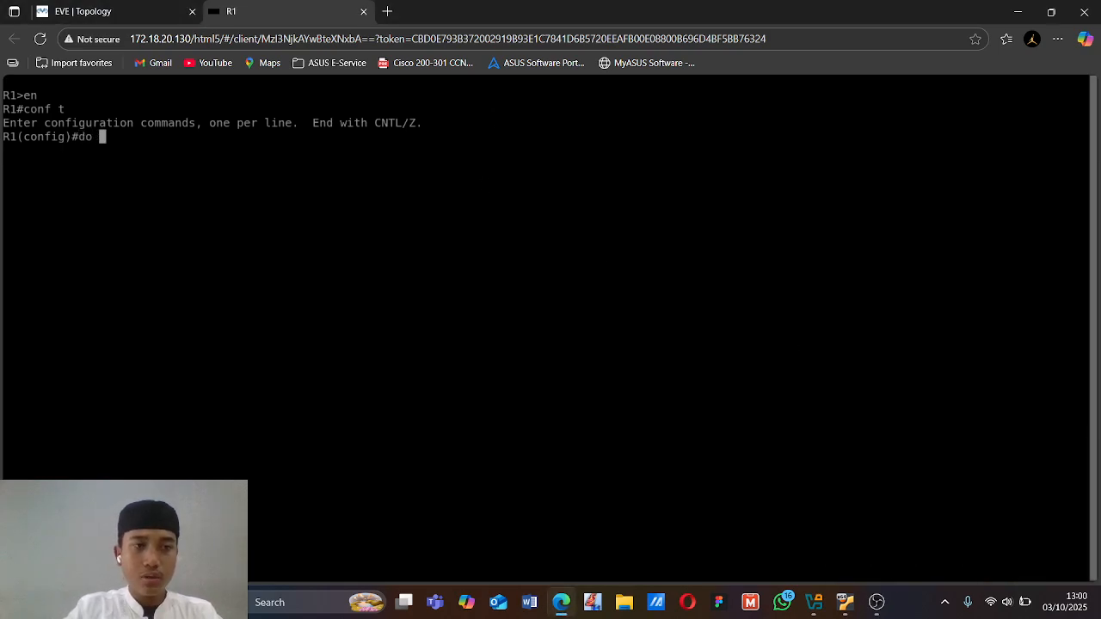
{"action": "type", "text": "sh ip route"}
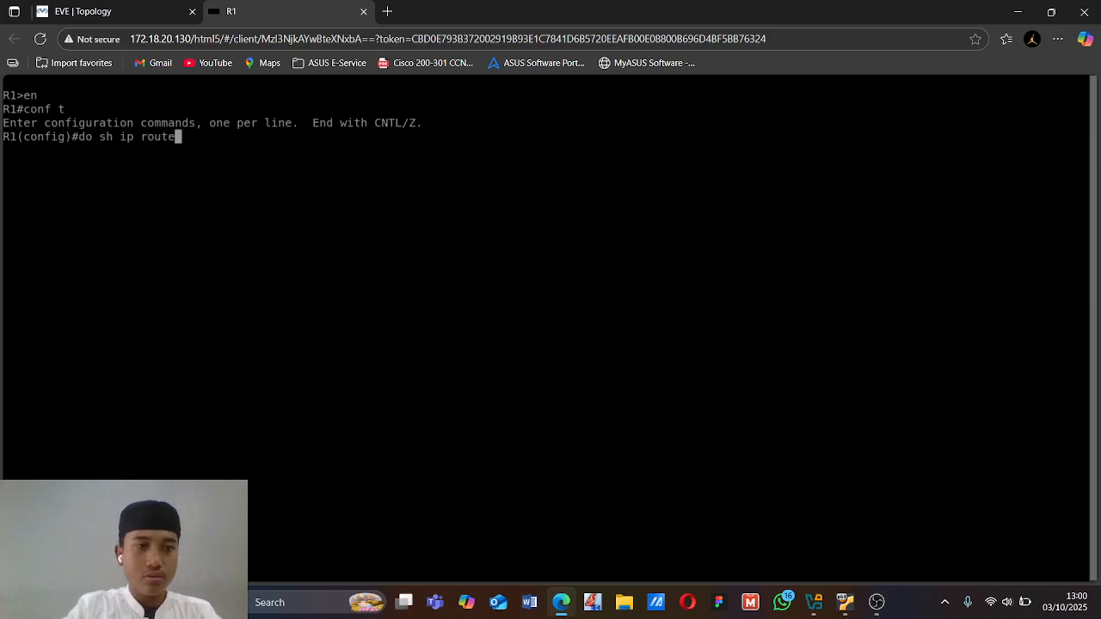
{"action": "key", "text": "Return"}
{"action": "key", "text": "space"}
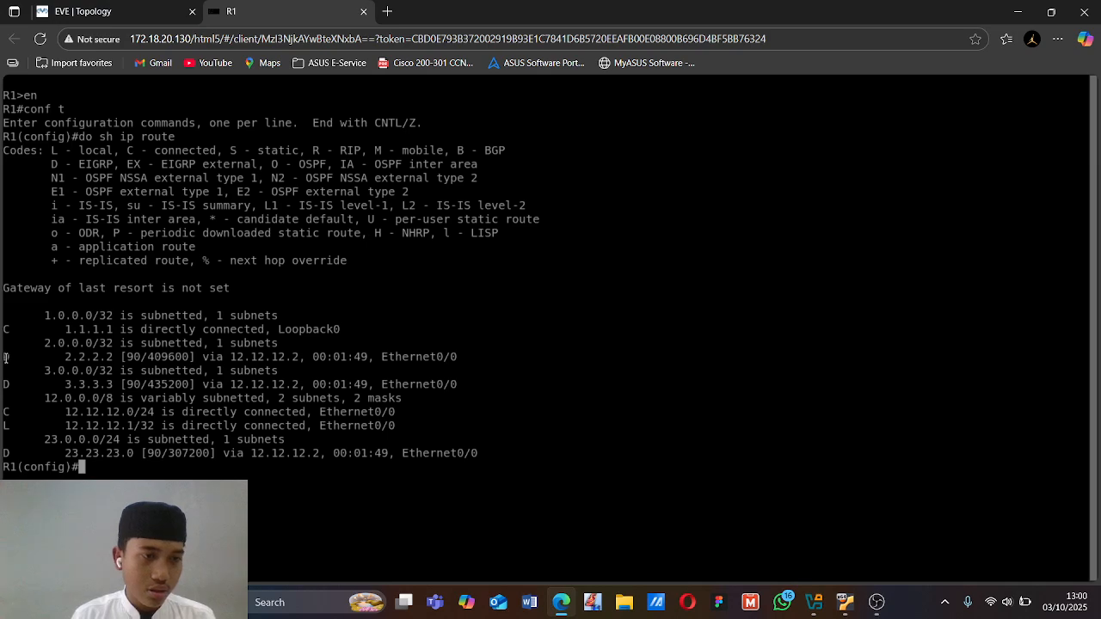
{"action": "left_click_drag", "start_coordinate": [4, 358], "coordinate": [118, 360]}
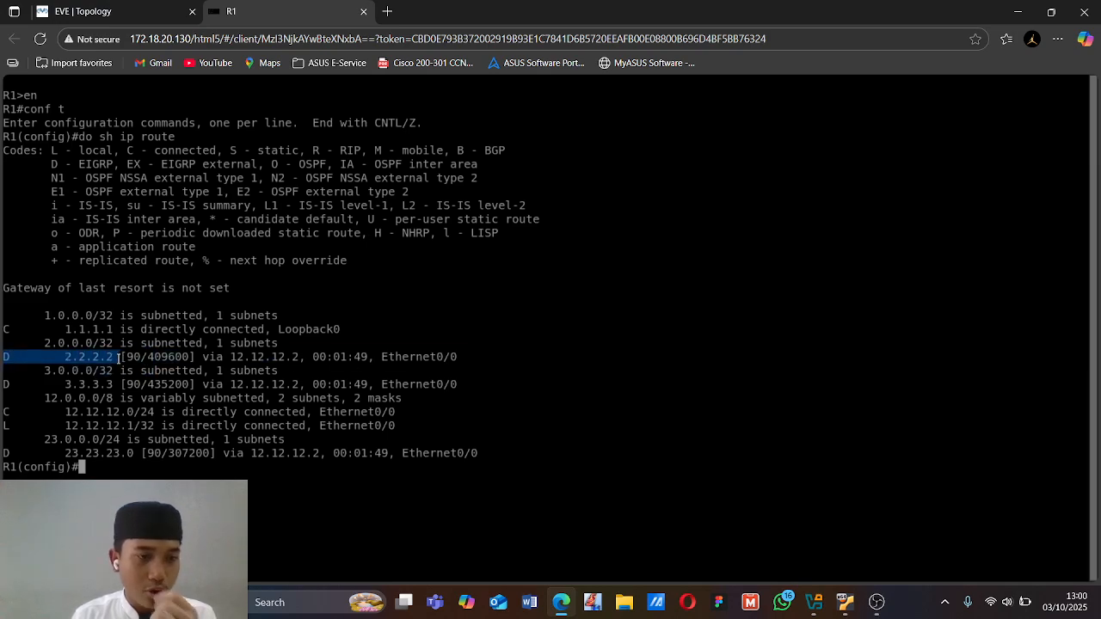
{"action": "left_click", "coordinate": [179, 361]}
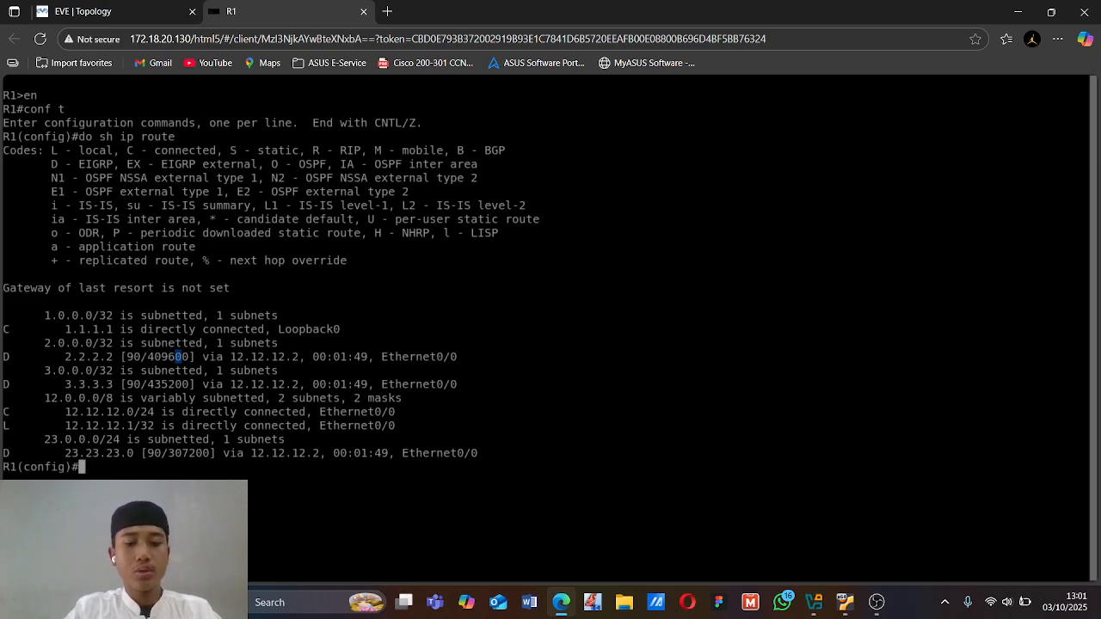
Create access-list 1 on R1 that denies 2.2.2.2 and permits any other address
{"action": "key", "text": "Return"}
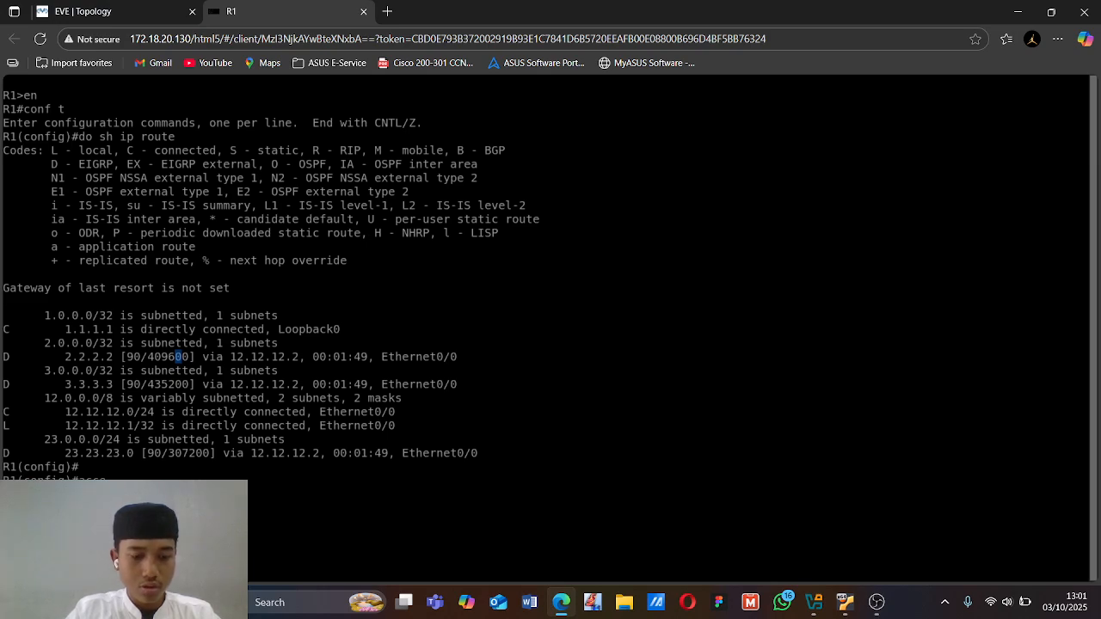
{"action": "type", "text": ".2"}
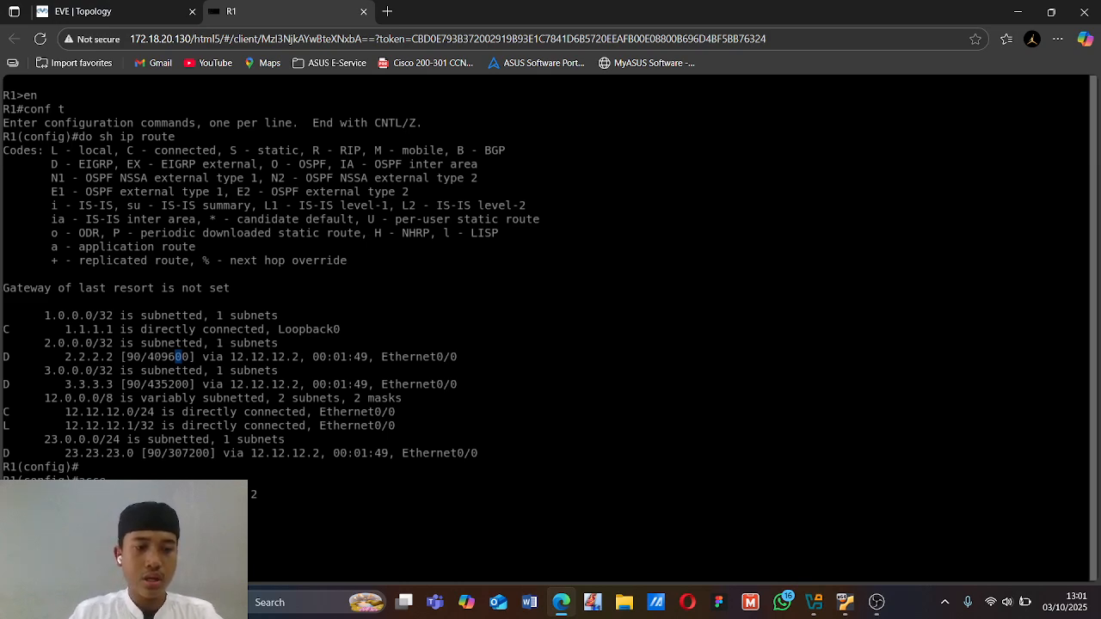
{"action": "key", "text": "Return"}
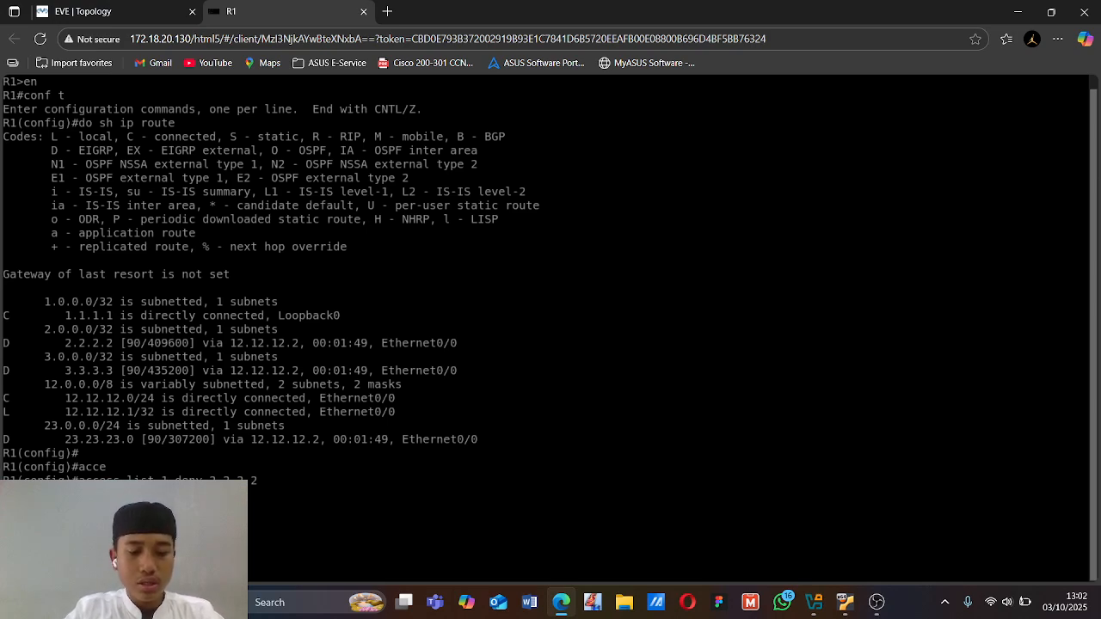
{"action": "key", "text": "Return"}
{"action": "type", "text": "acc"}
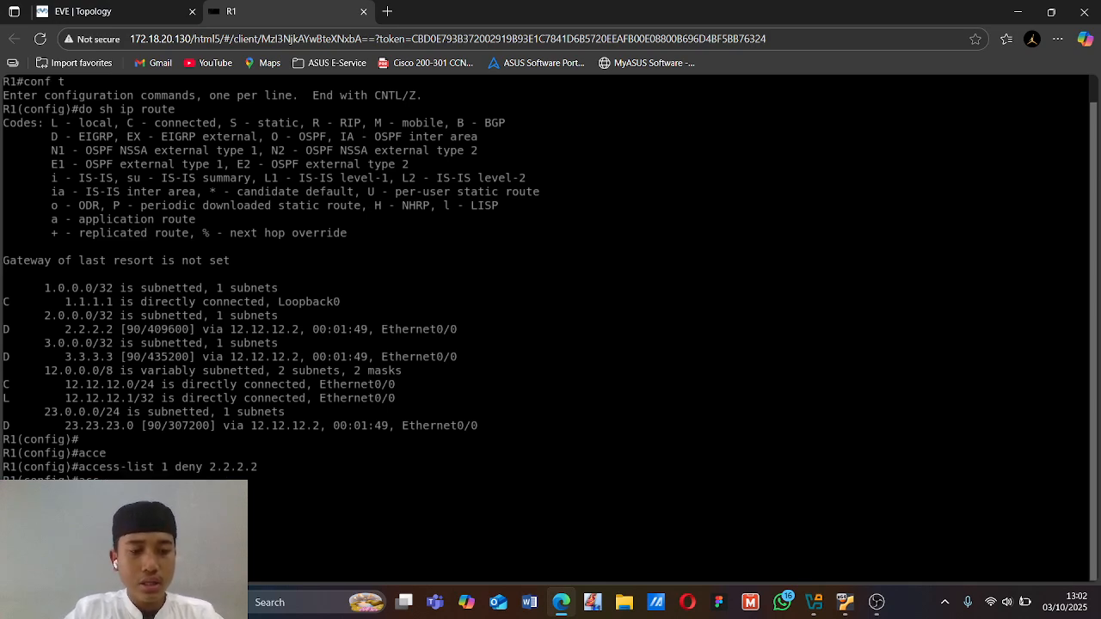
{"action": "key", "text": "Tab"}
{"action": "type", "text": "1 permi"}
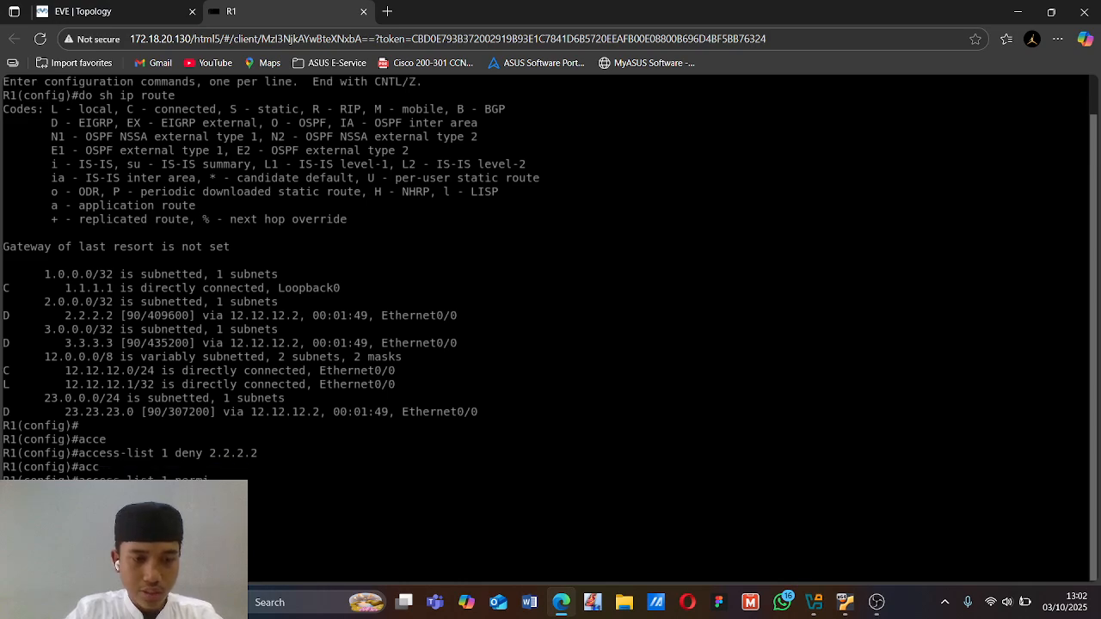
In router eigrp 10, try to apply an inbound distribute list on e0/0 without a list number, and recall the command
{"action": "type", "text": "in"}
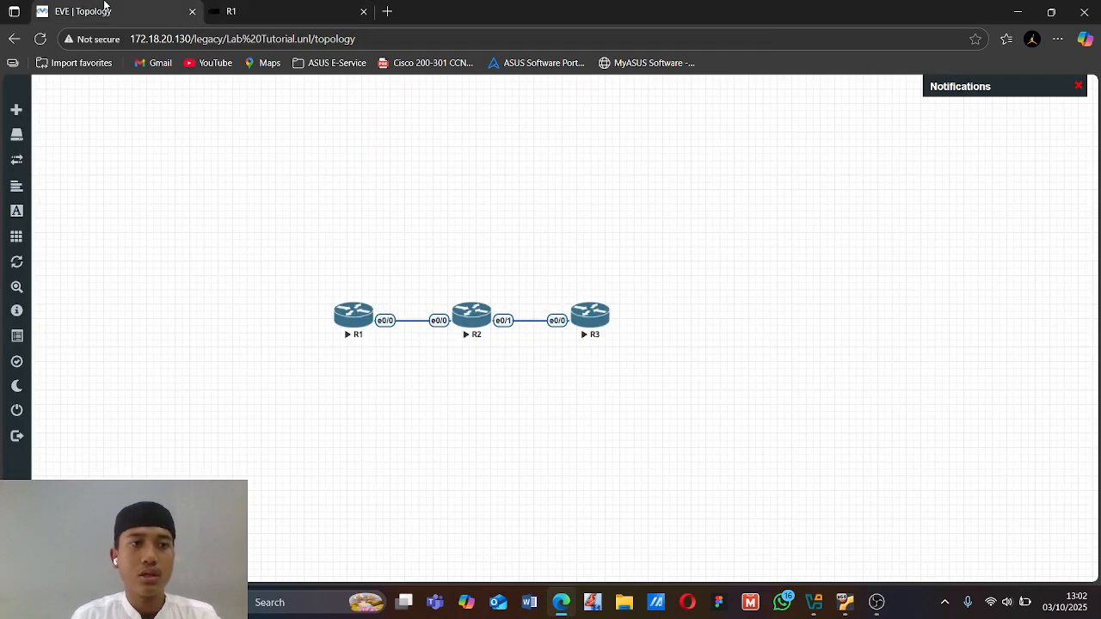
{"action": "left_click", "coordinate": [107, 11]}
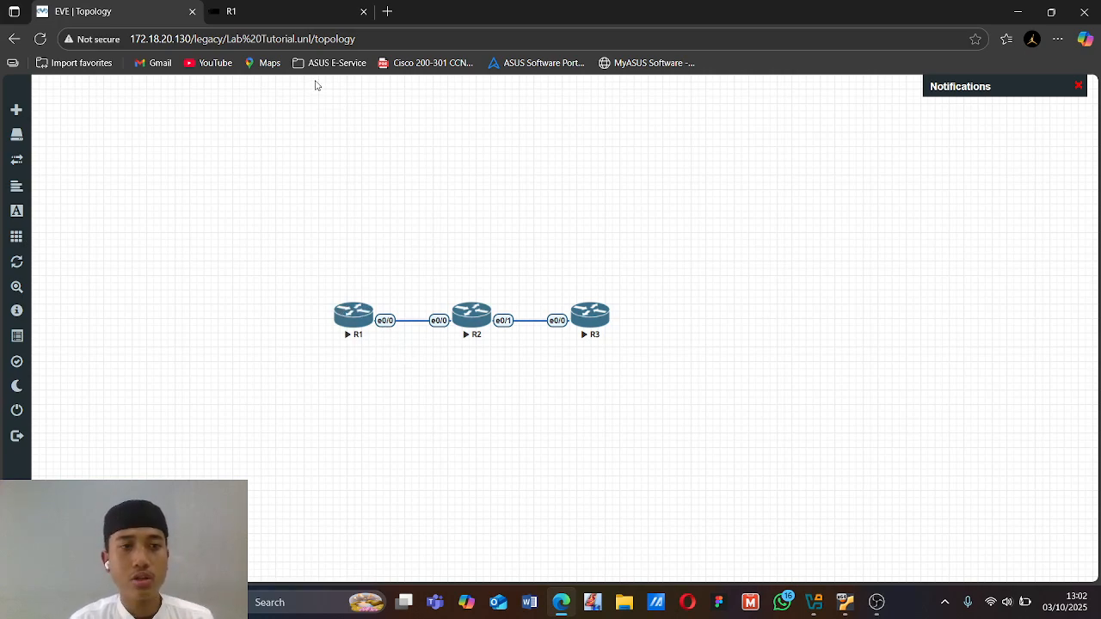
{"action": "left_click", "coordinate": [315, 10]}
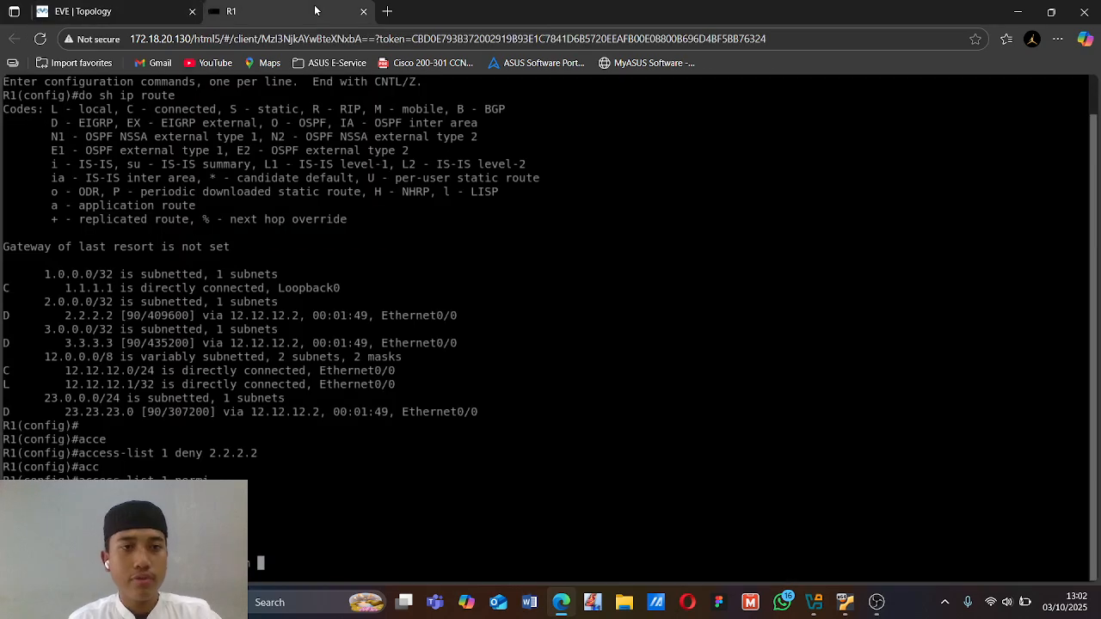
{"action": "type", "text": "e0/0"}
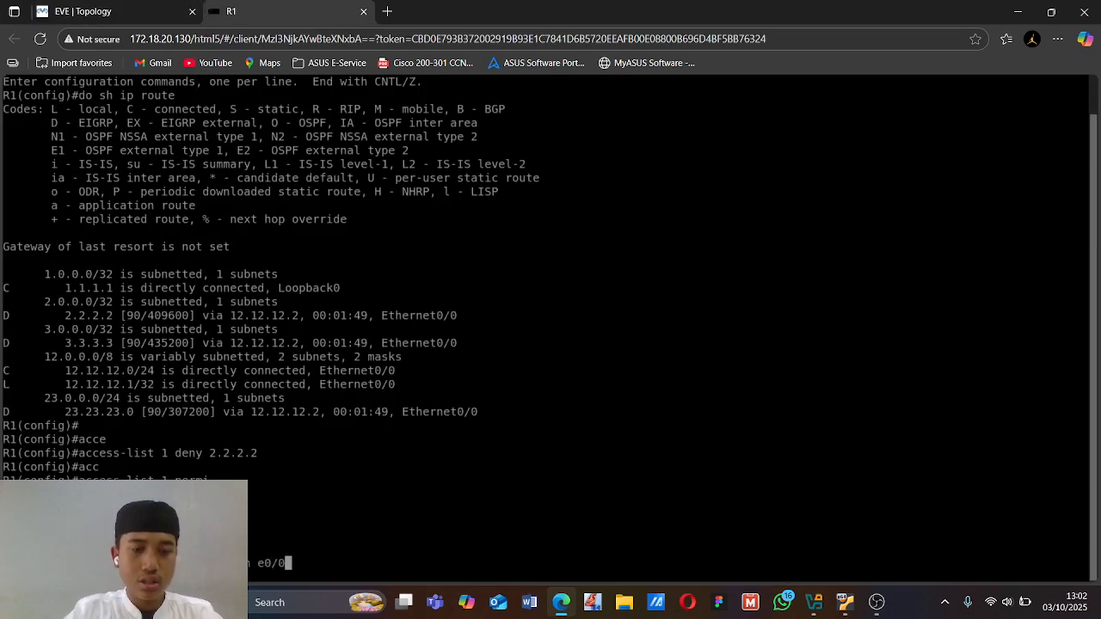
{"action": "key", "text": "Return"}
{"action": "key", "text": "Up"}
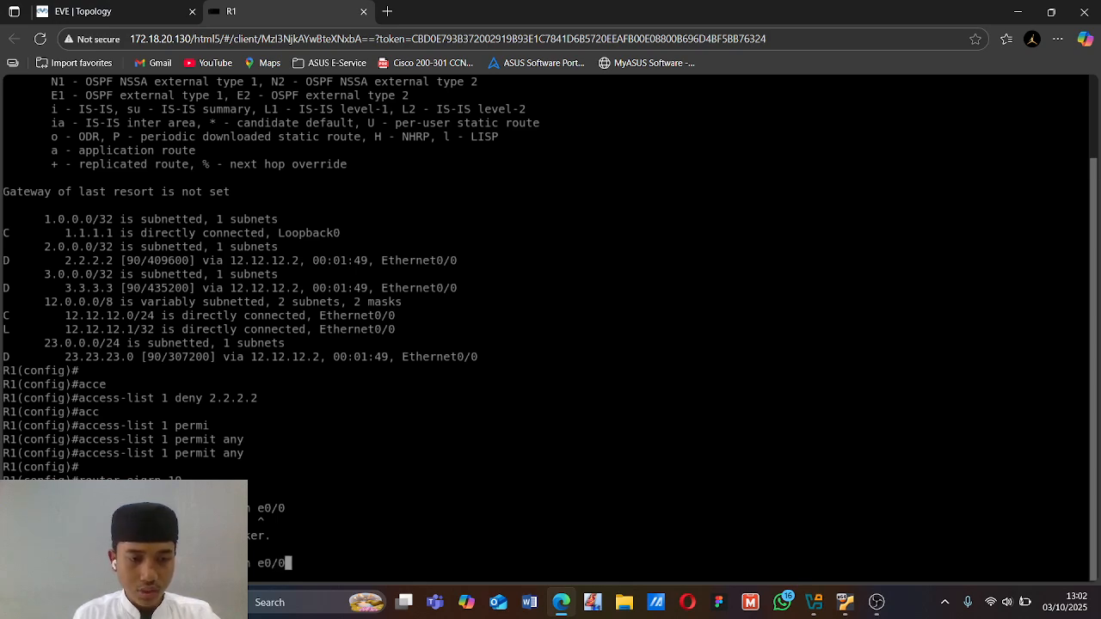
{"action": "left_click", "coordinate": [876, 602]}
{"action": "left_click", "coordinate": [967, 435]}
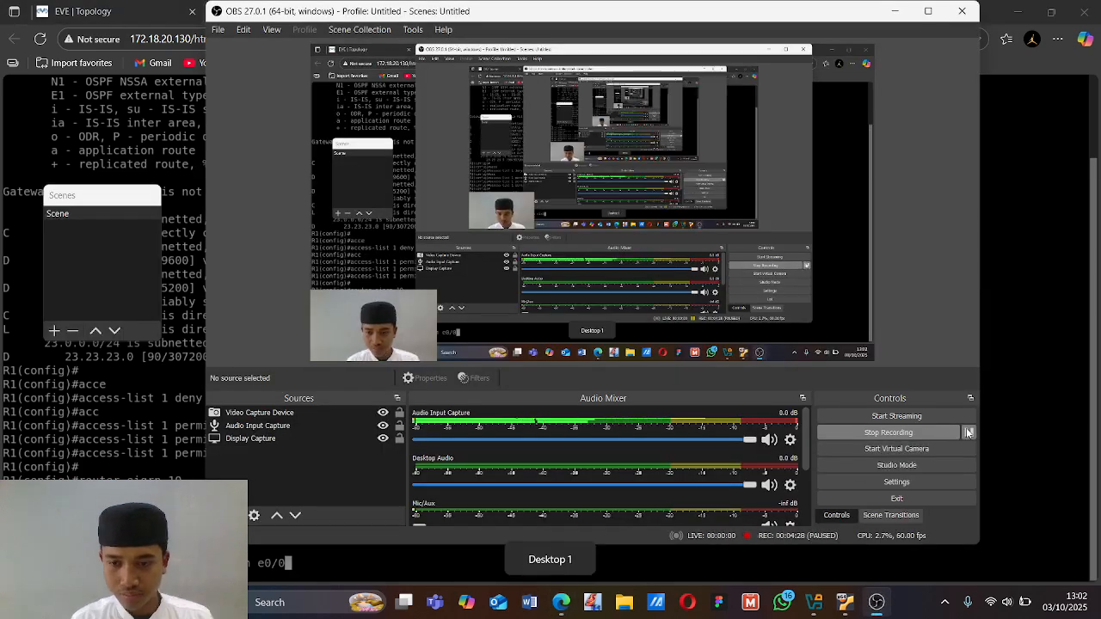
{"action": "left_click", "coordinate": [1046, 304]}
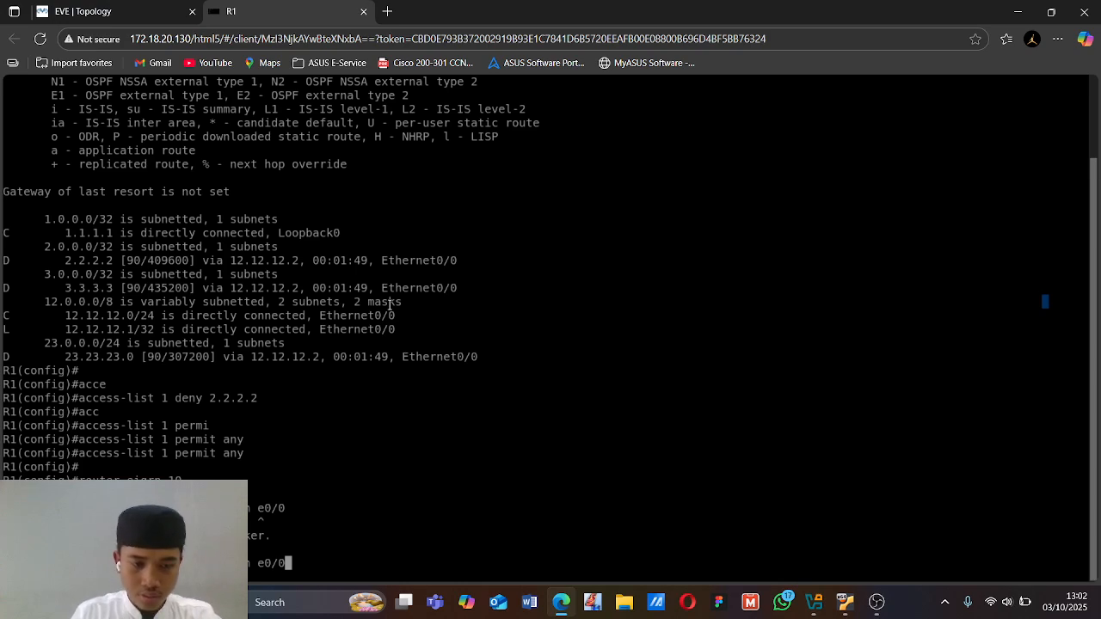
Insert access list number 1 before "in e0/0" in the recalled distribute-list command and run it
{"action": "key", "text": "Left"}
{"action": "key", "text": "Left"}
{"action": "key", "text": "Left"}
{"action": "key", "text": "Left"}
{"action": "key", "text": "Left"}
{"action": "key", "text": "Left"}
{"action": "key", "text": "Left"}
{"action": "type", "text": "1"}
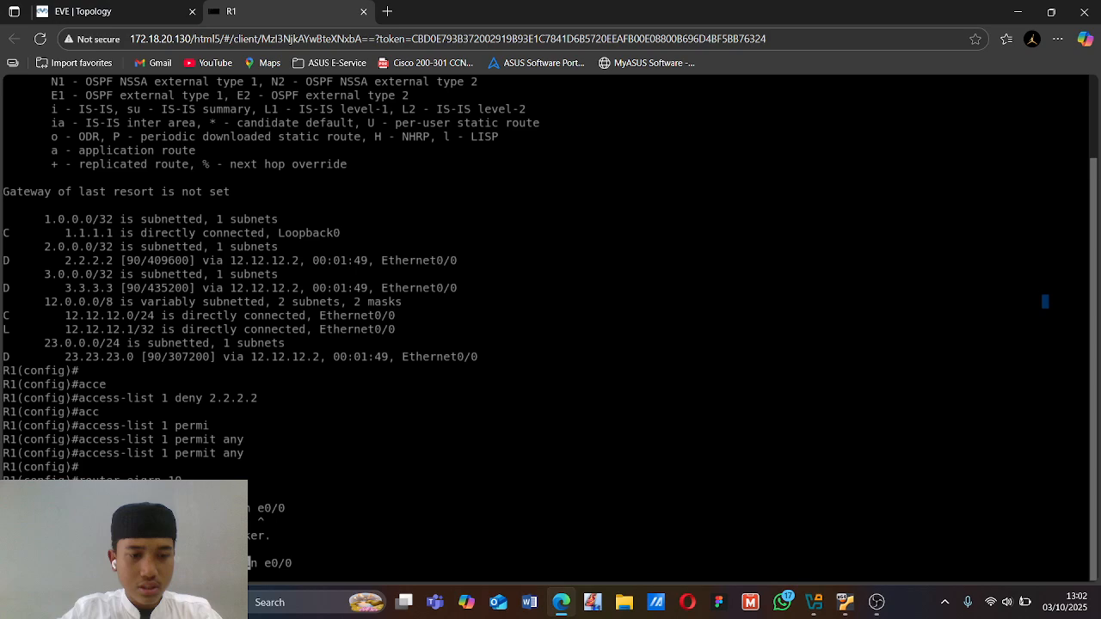
{"action": "key", "text": "Return"}
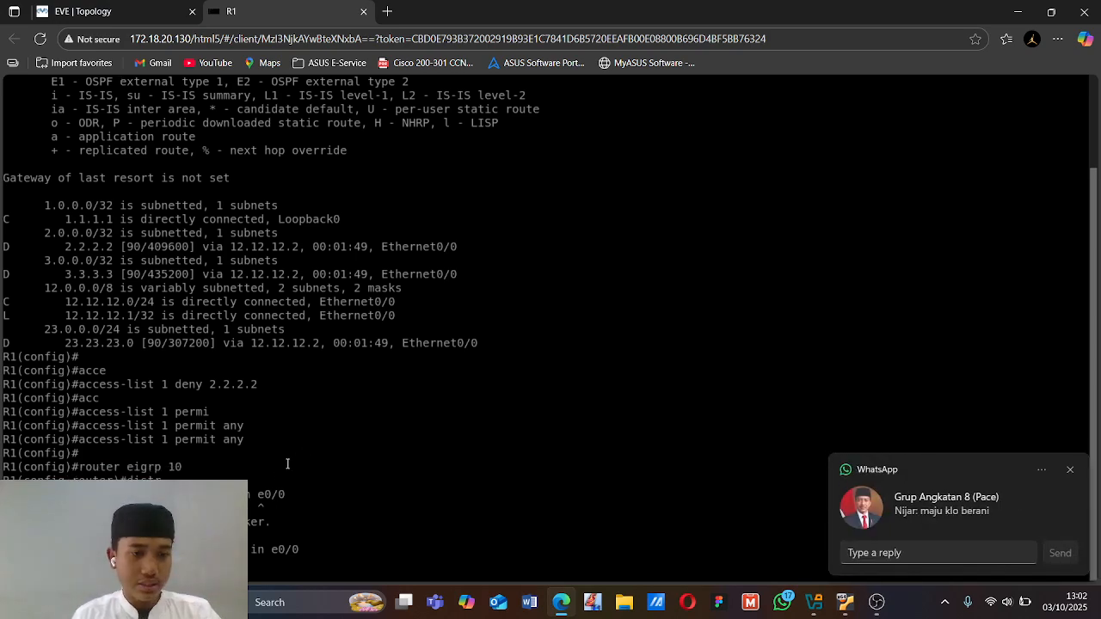
{"action": "double_click", "coordinate": [165, 425]}
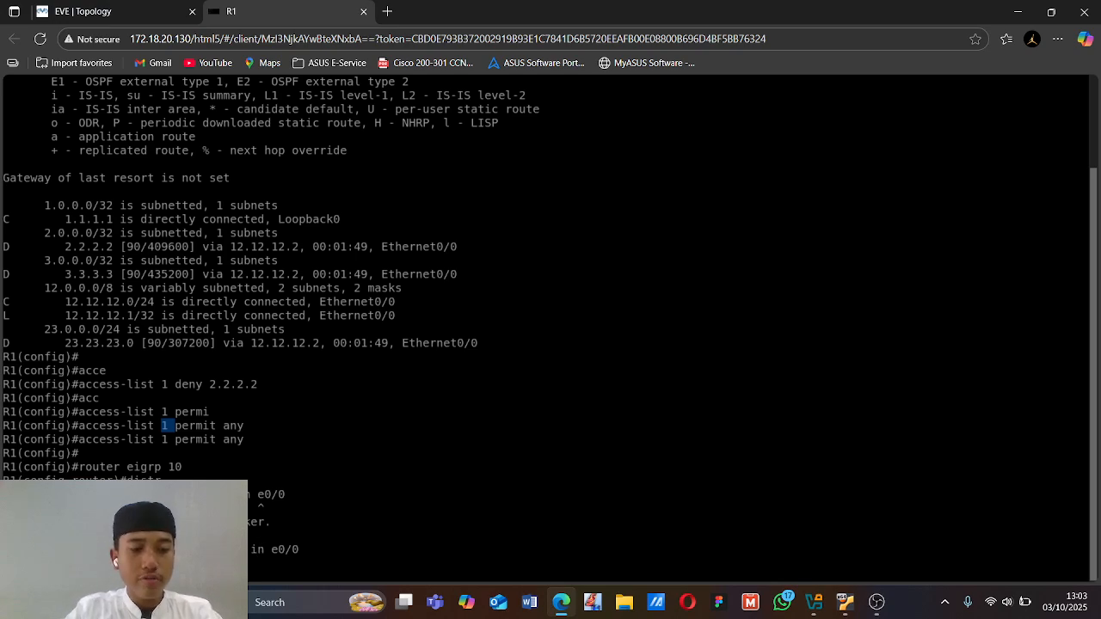
Leave EIGRP configuration on R1 and save with do wr, and display the routing table with do sh ip rou
{"action": "key", "text": "Return"}
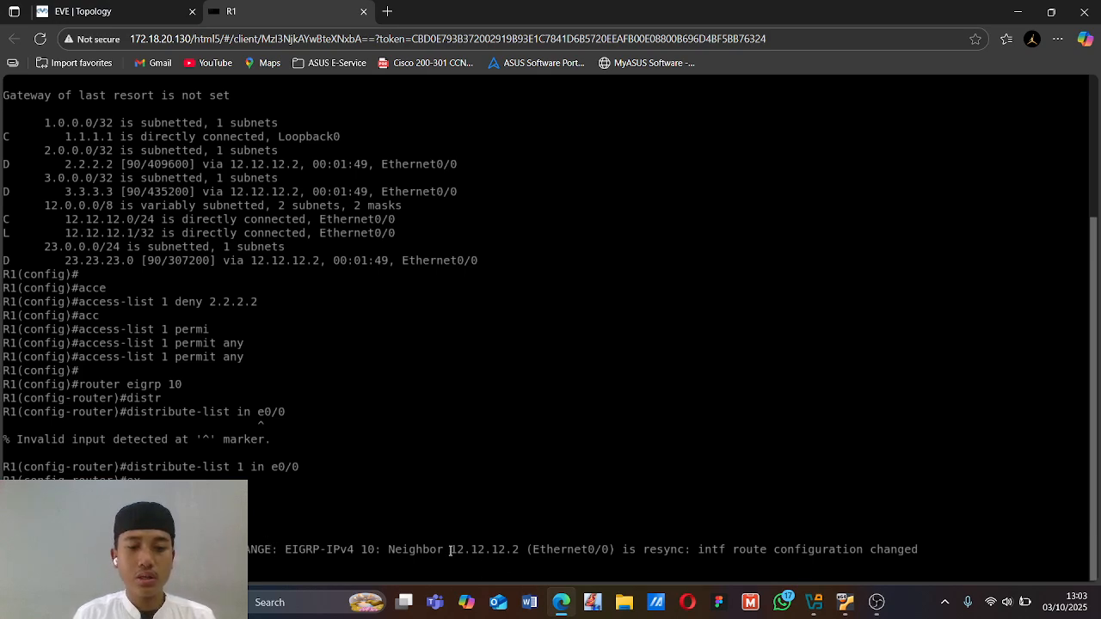
{"action": "left_click_drag", "start_coordinate": [449, 550], "coordinate": [819, 559]}
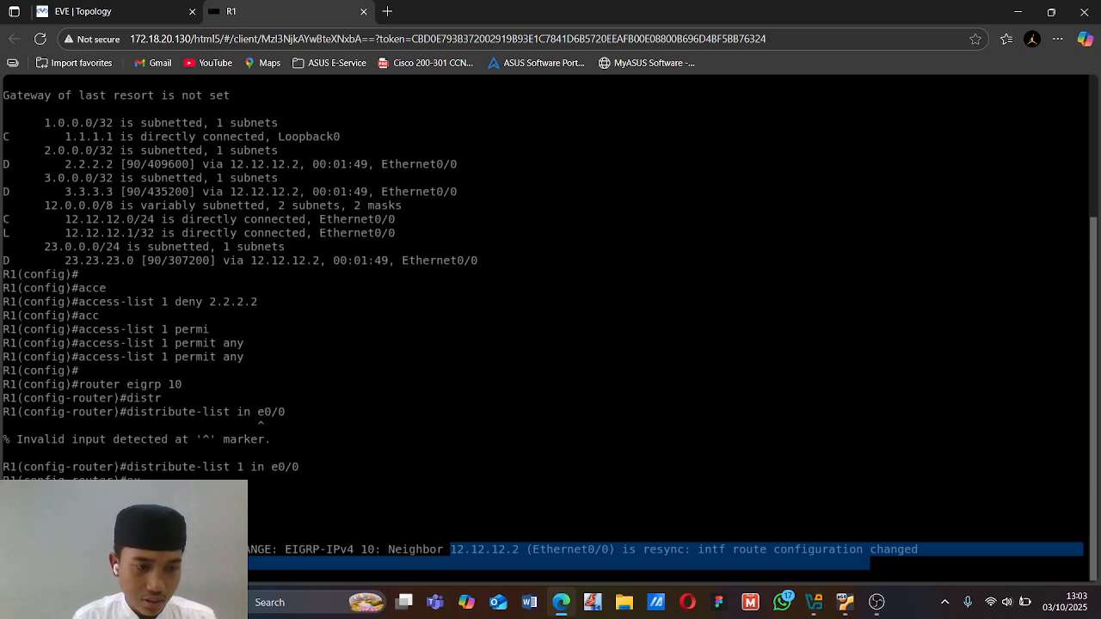
{"action": "type", "text": "s"}
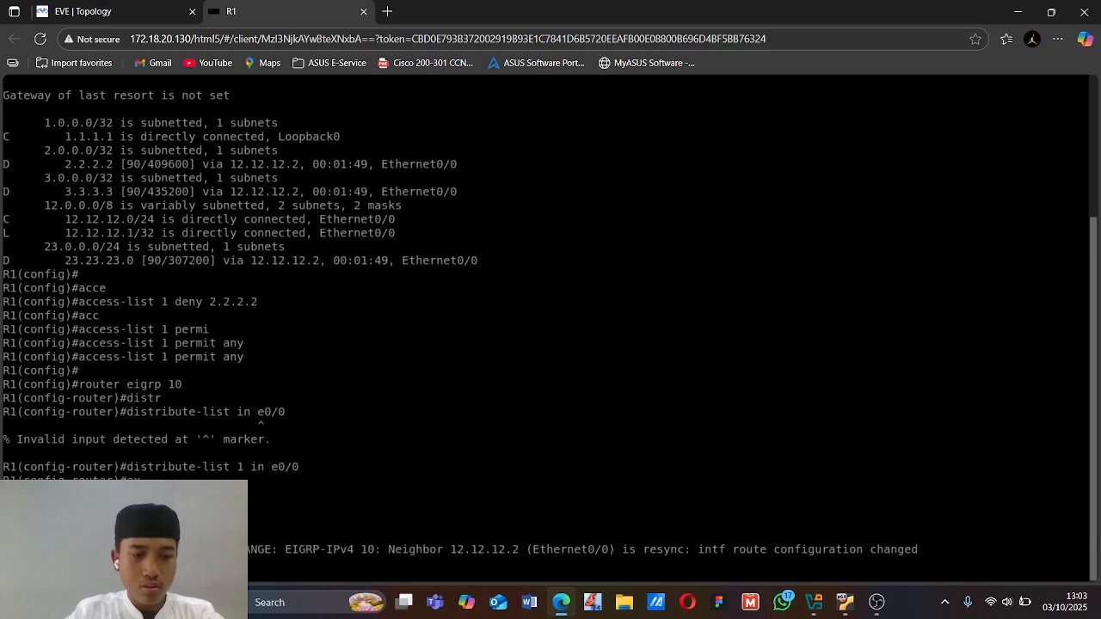
{"action": "key", "text": "Return"}
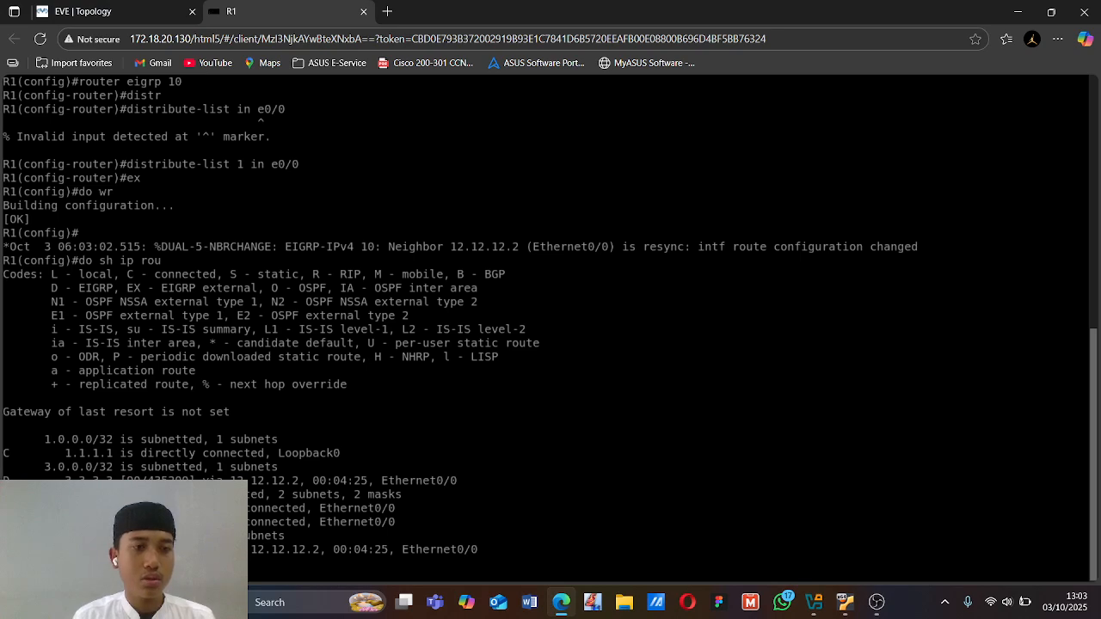
Compare R1's earlier and current routing tables for the EIGRP route to 2.2.2.2, and review the R1, R2 and R3 topology
{"action": "scroll", "coordinate": [174, 248], "scroll_direction": "up", "scroll_amount": 10}
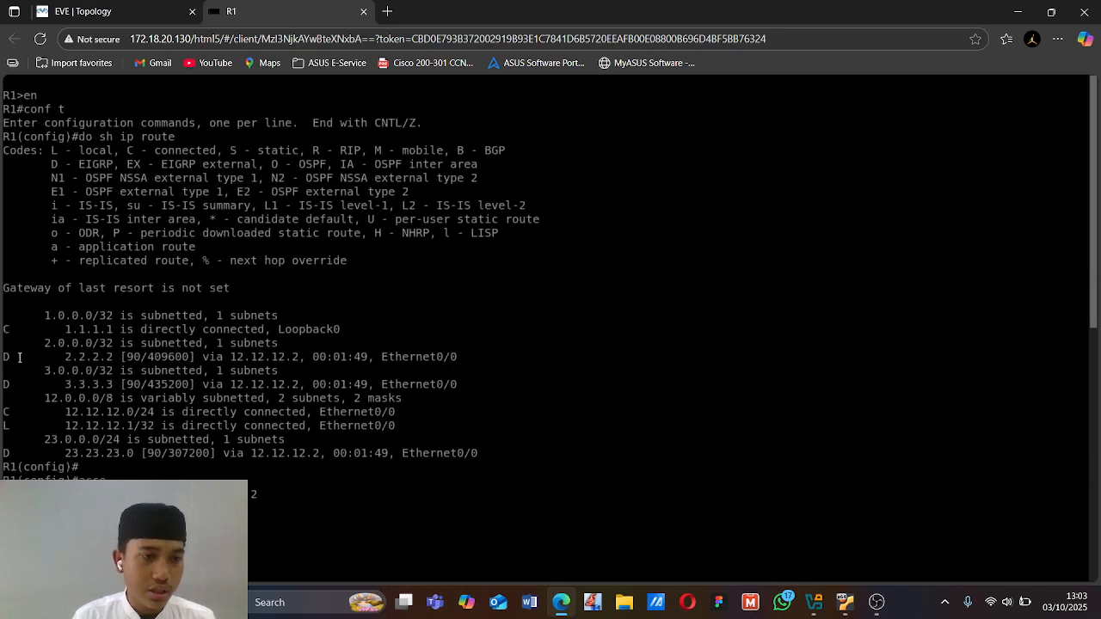
{"action": "left_click_drag", "start_coordinate": [4, 356], "coordinate": [117, 356]}
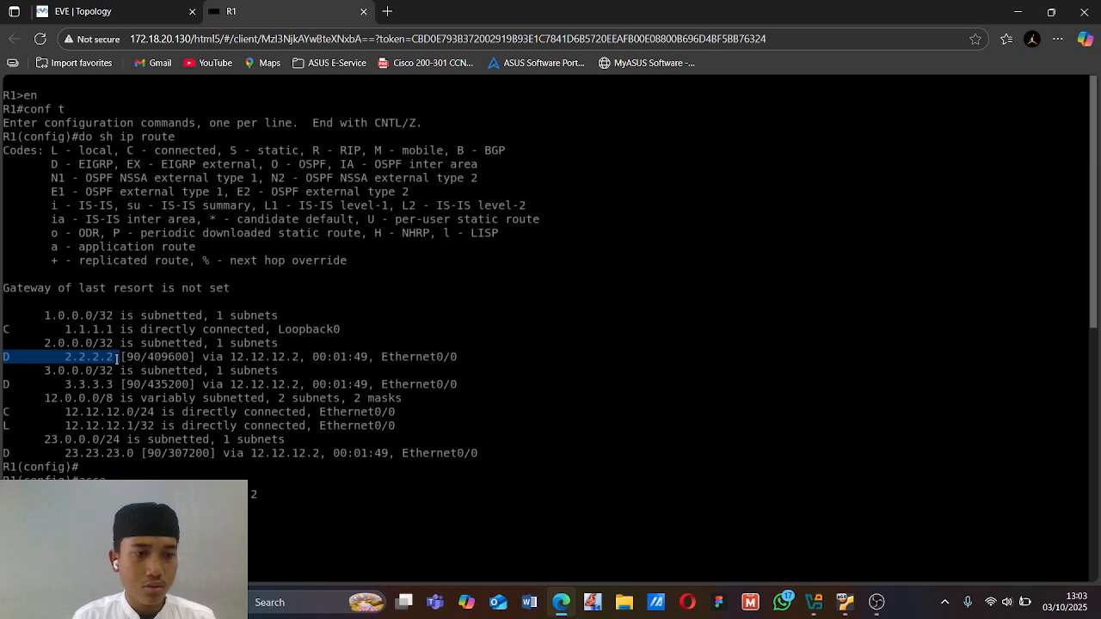
{"action": "scroll", "coordinate": [48, 457], "scroll_direction": "down", "scroll_amount": 10}
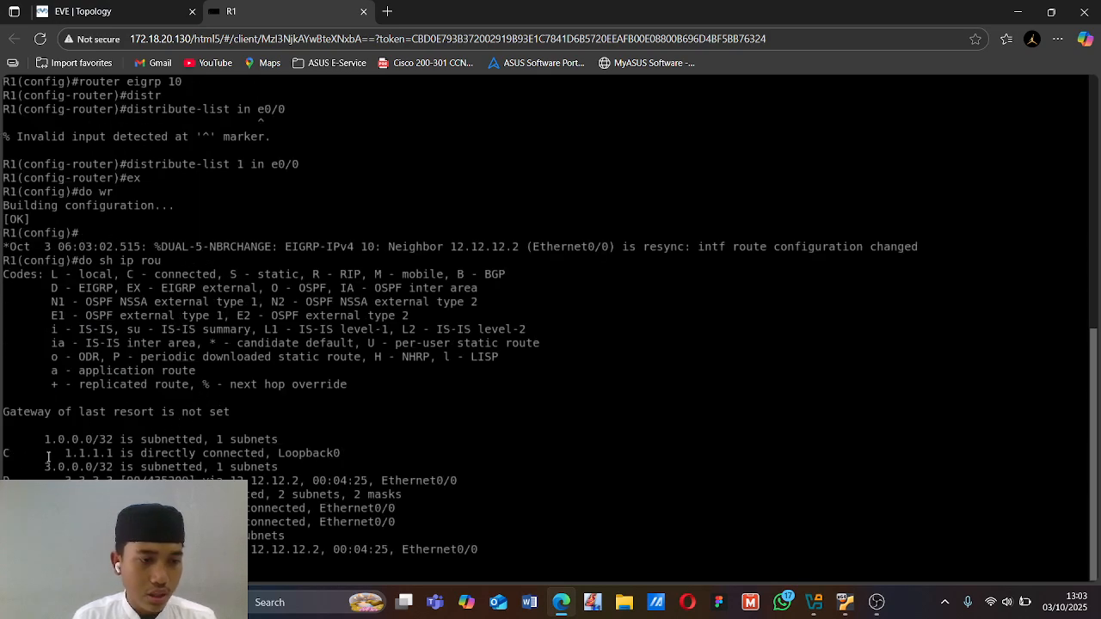
{"action": "left_click_drag", "start_coordinate": [72, 454], "coordinate": [78, 453]}
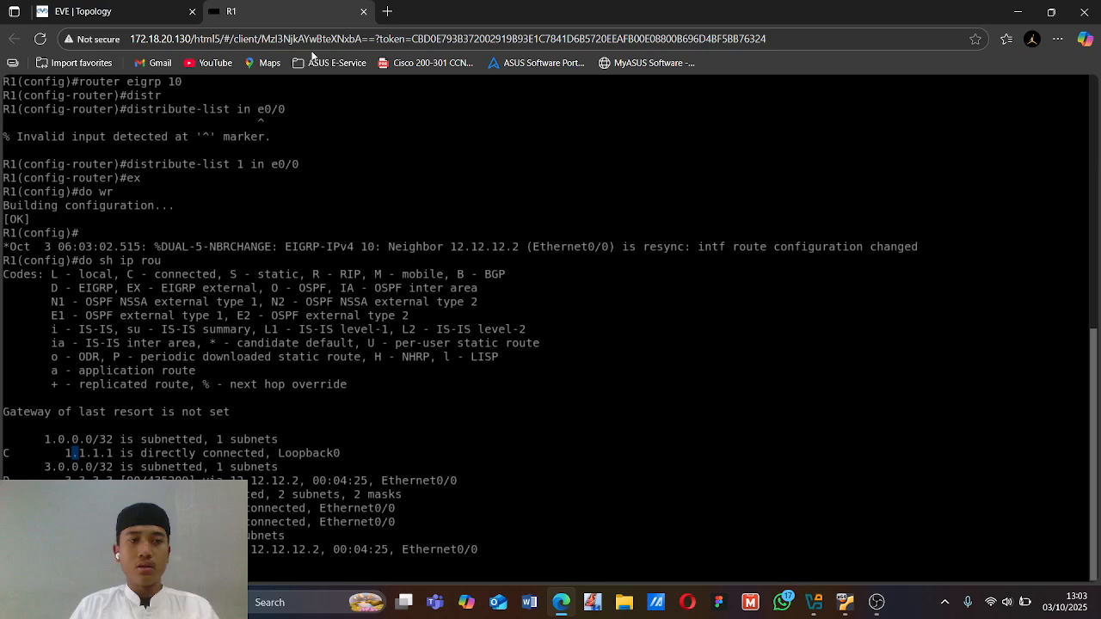
{"action": "left_click", "coordinate": [152, 11]}
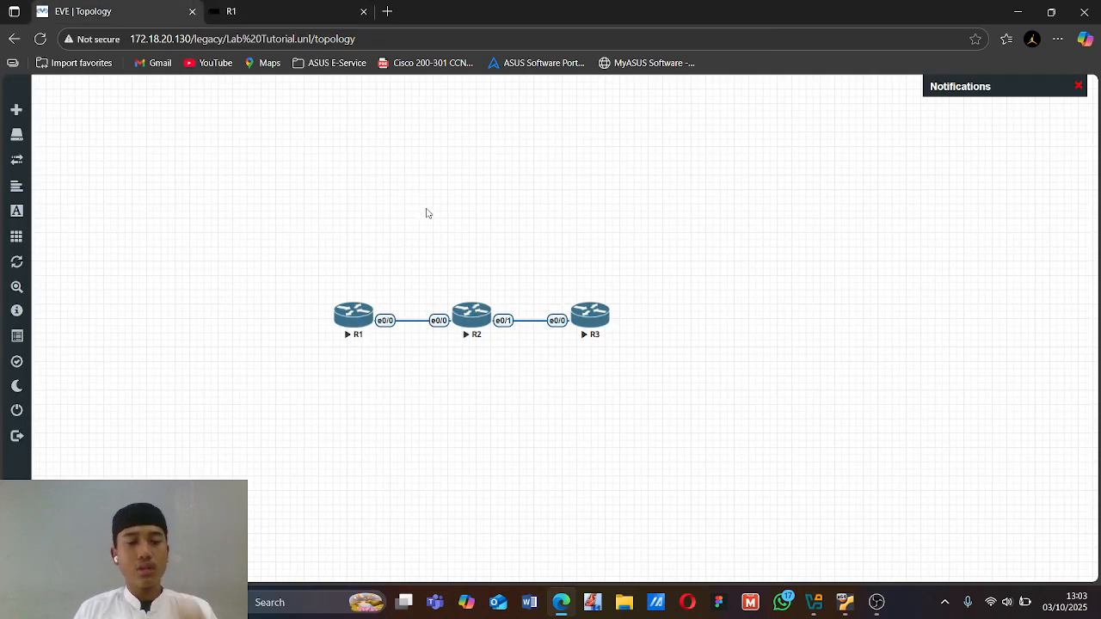
{"action": "left_click", "coordinate": [251, 7]}
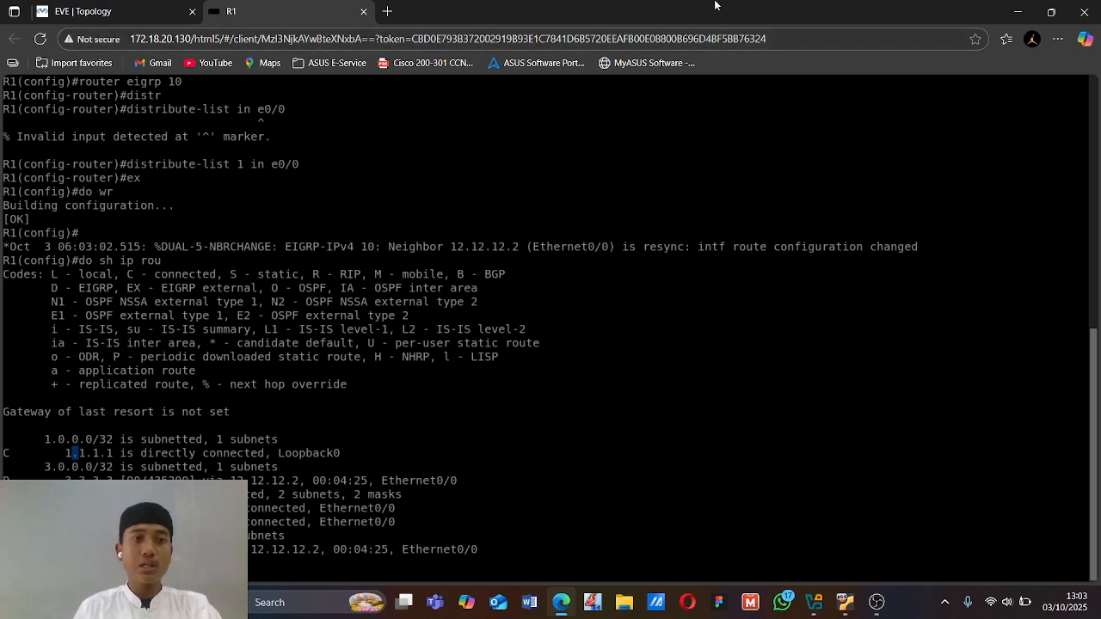
{"action": "left_click", "coordinate": [155, 6]}
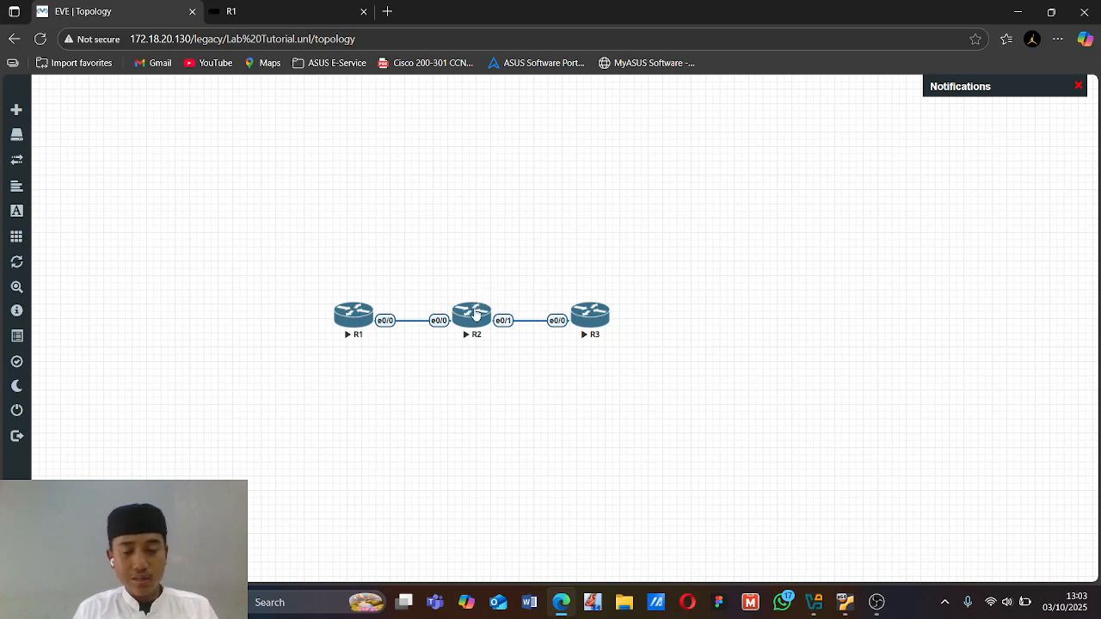
On R1, remove inbound distribute list 1 on e0/0 from router eigrp 10 and exit to global configuration mode
{"action": "left_click", "coordinate": [306, 11]}
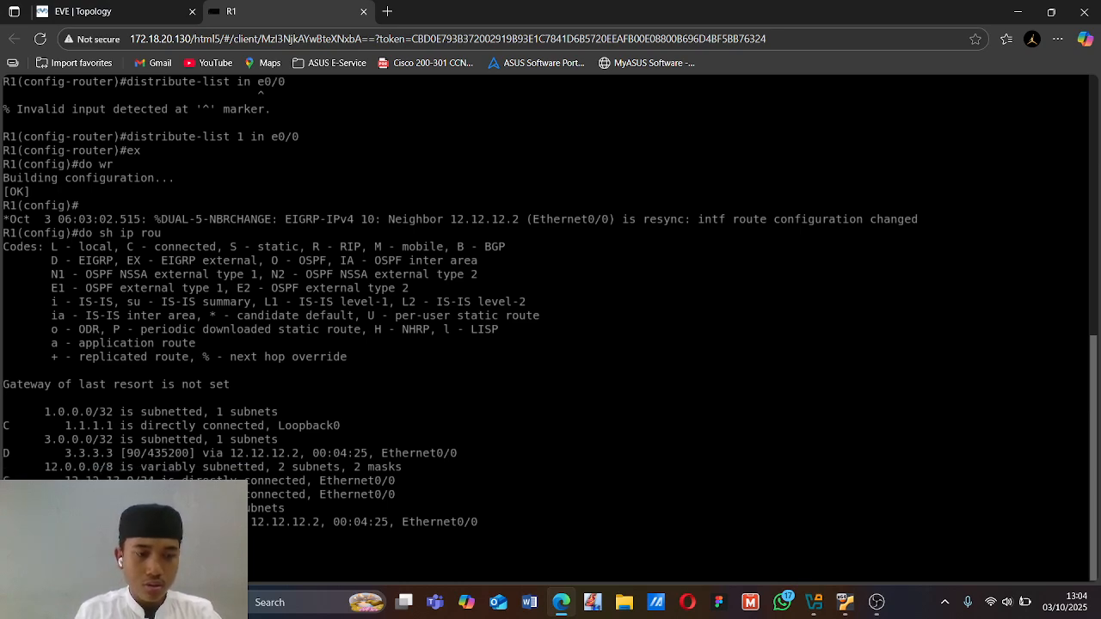
{"action": "key", "text": "Up"}
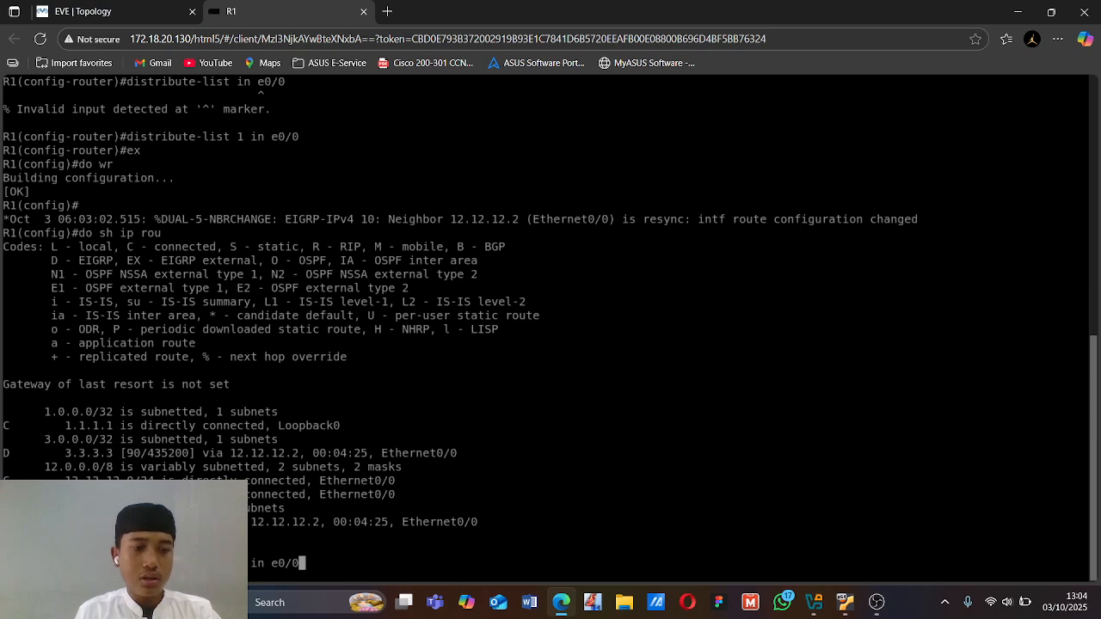
{"action": "key", "text": "Left"}
{"action": "key", "text": "Left"}
{"action": "key", "text": "Left"}
{"action": "key", "text": "Left"}
{"action": "key", "text": "Left"}
{"action": "key", "text": "Left"}
{"action": "key", "text": "Left"}
{"action": "key", "text": "Left"}
{"action": "key", "text": "Left"}
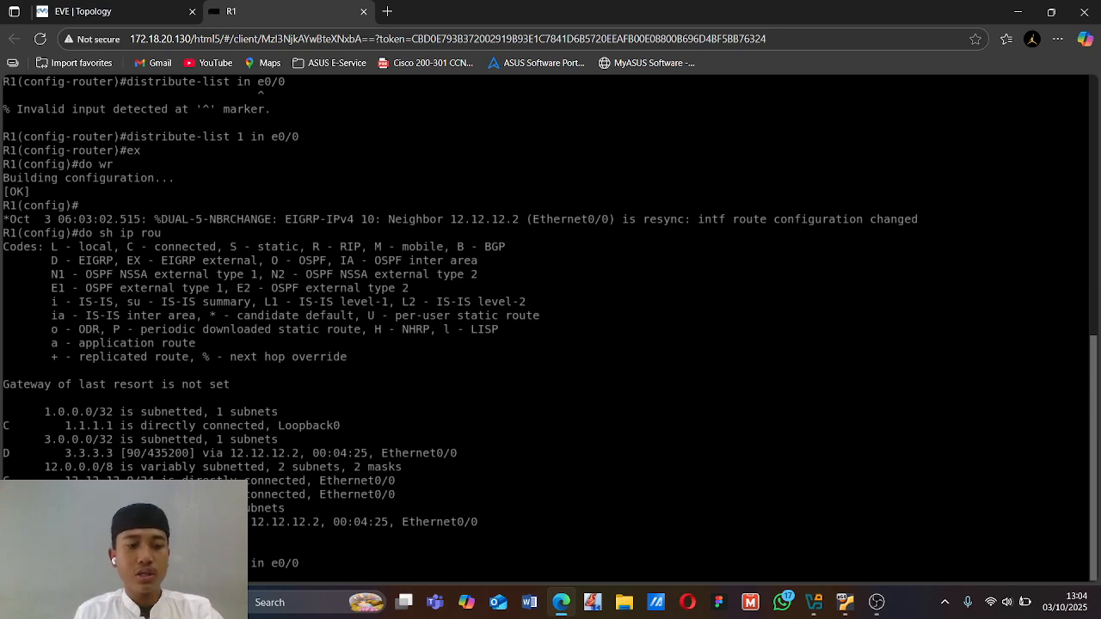
{"action": "type", "text": "1"}
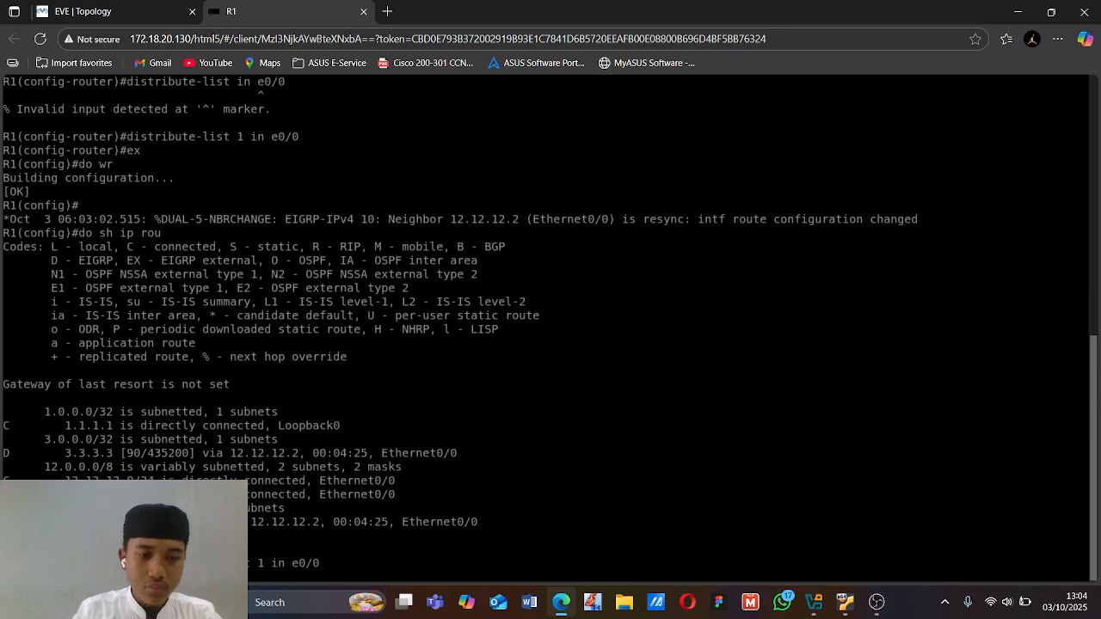
{"action": "key", "text": "Return"}
{"action": "key", "text": "Return"}
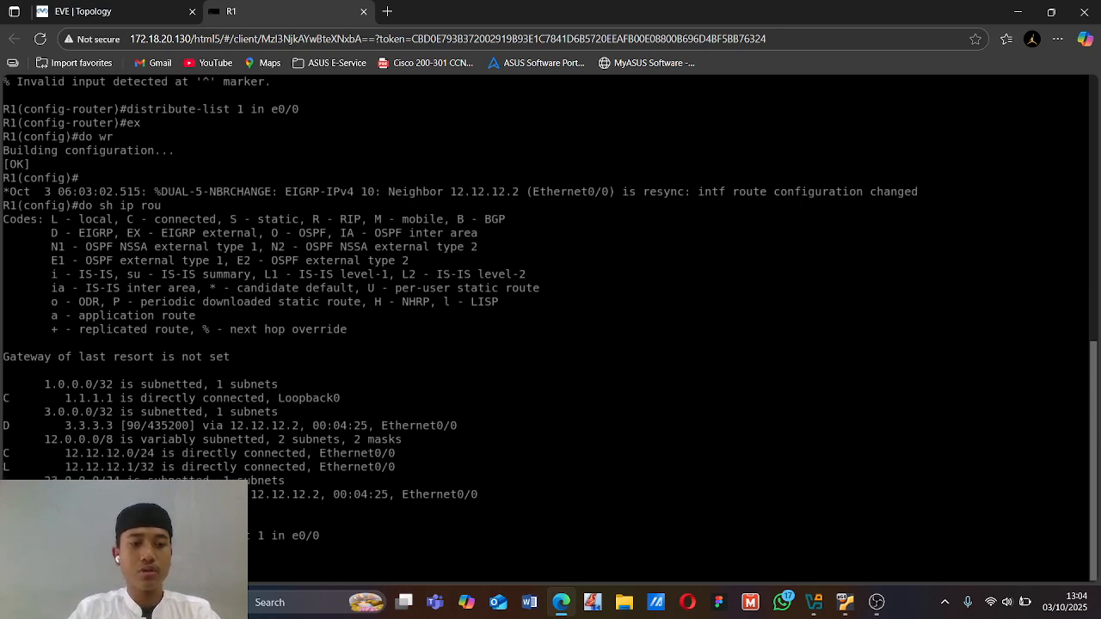
{"action": "key", "text": "Return"}
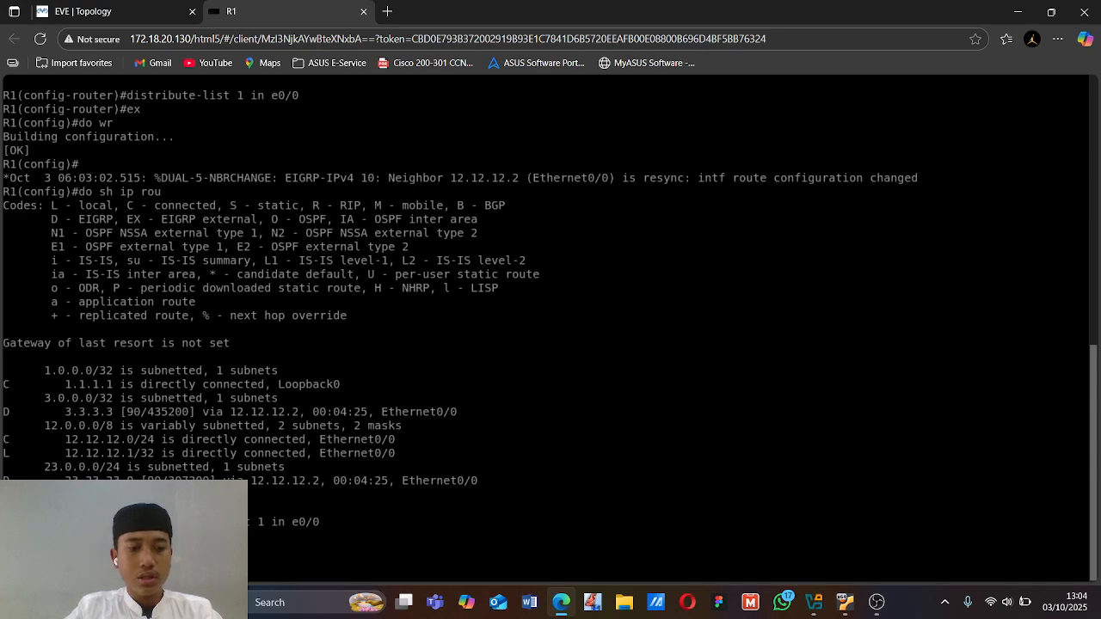
{"action": "key", "text": "Return"}
{"action": "key", "text": "Return"}
{"action": "key", "text": "Return"}
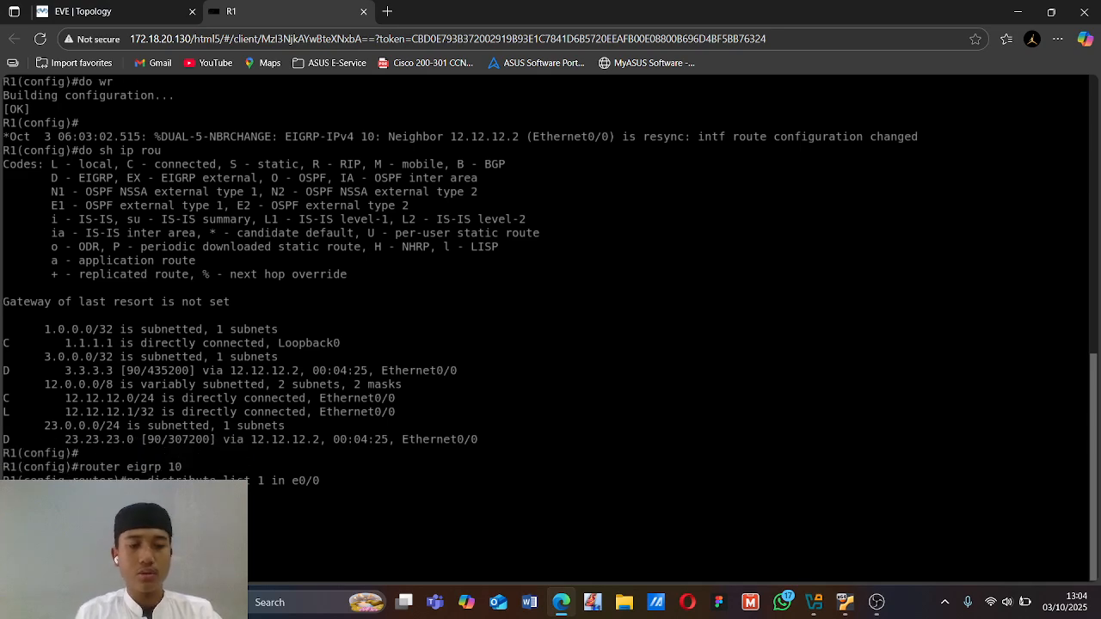
{"action": "key", "text": "Return"}
{"action": "key", "text": "Return"}
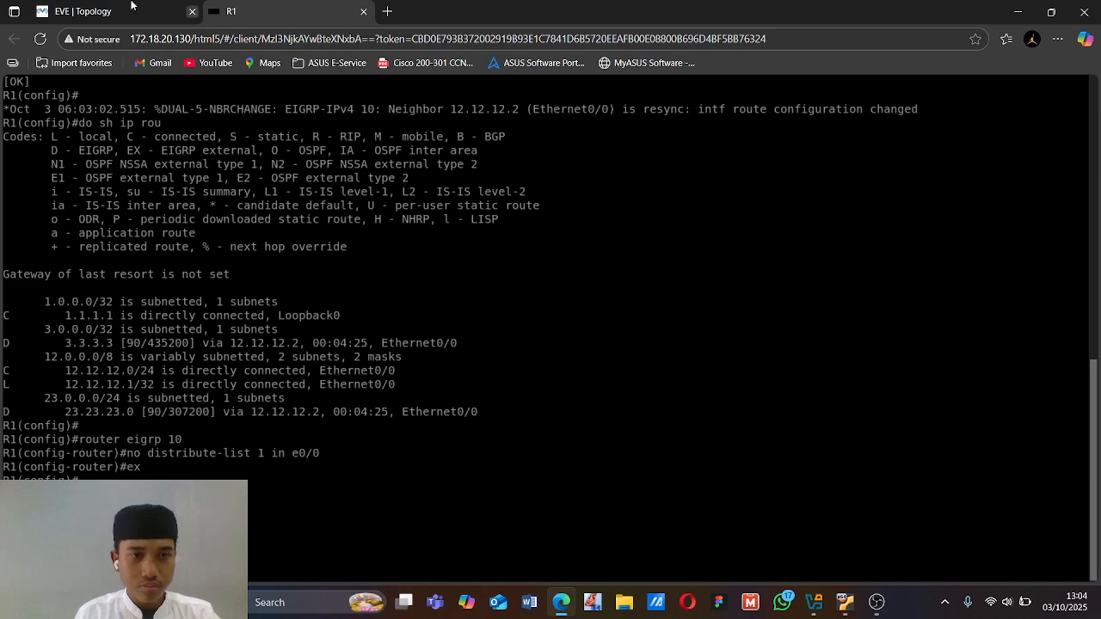
Open router R2's console from the topology and enter global configuration mode with en and conf t
{"action": "left_click", "coordinate": [95, 12]}
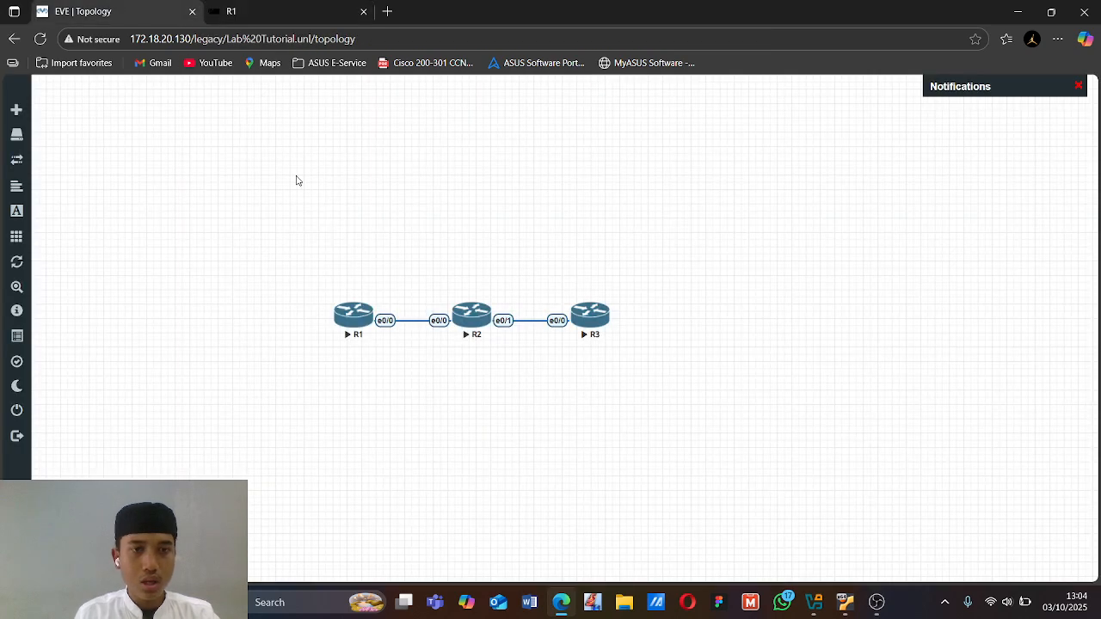
{"action": "left_click", "coordinate": [473, 316]}
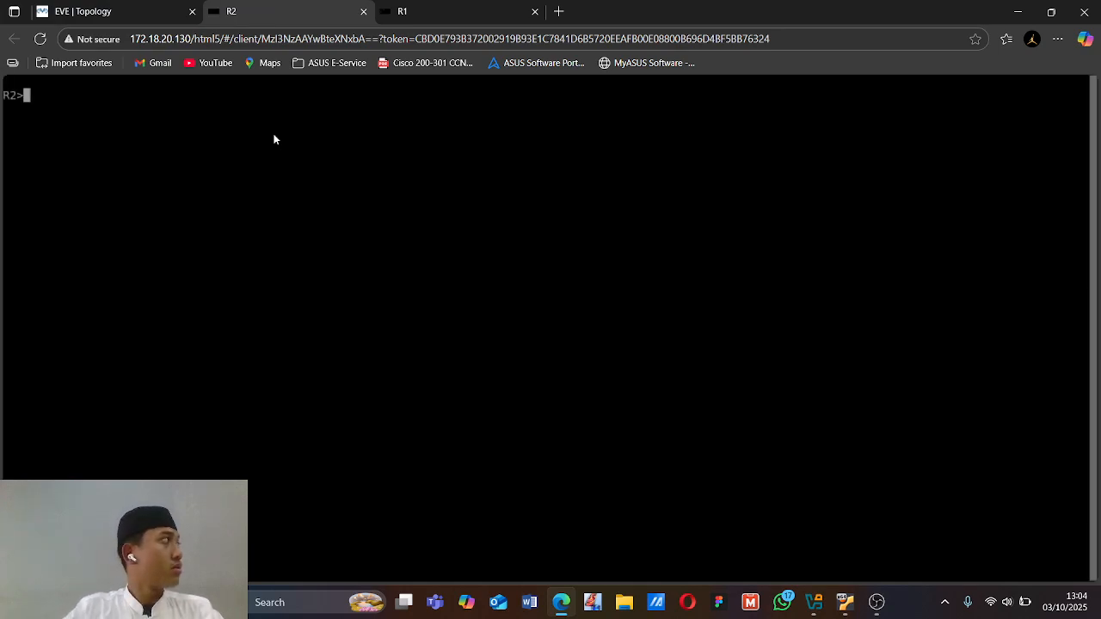
{"action": "type", "text": "en"}
{"action": "key", "text": "Return"}
{"action": "type", "text": "conf t"}
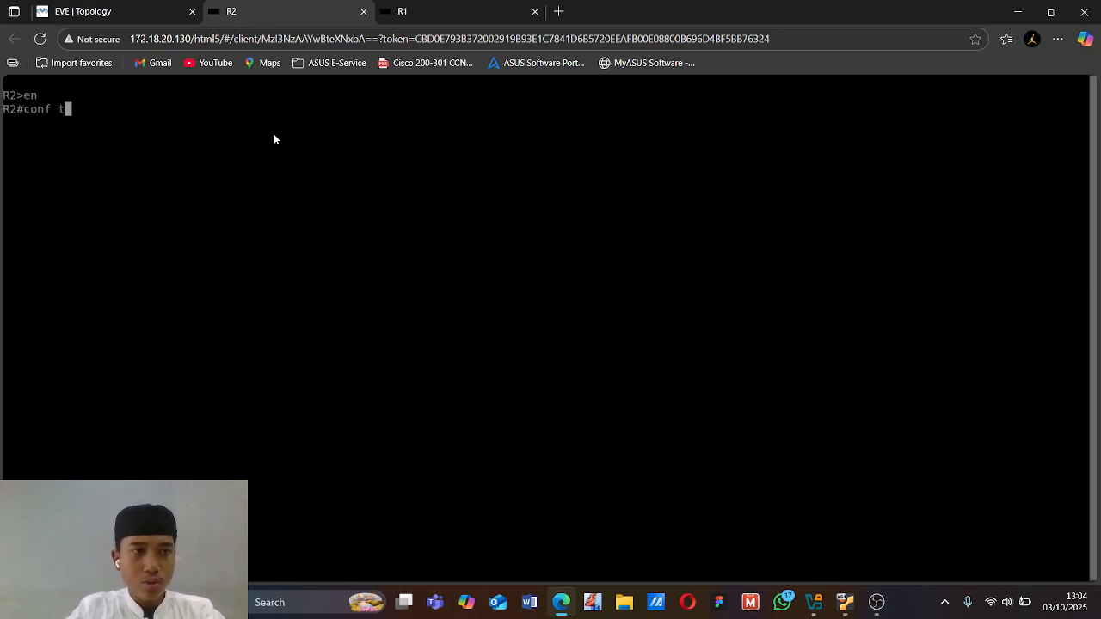
{"action": "key", "text": "Return"}
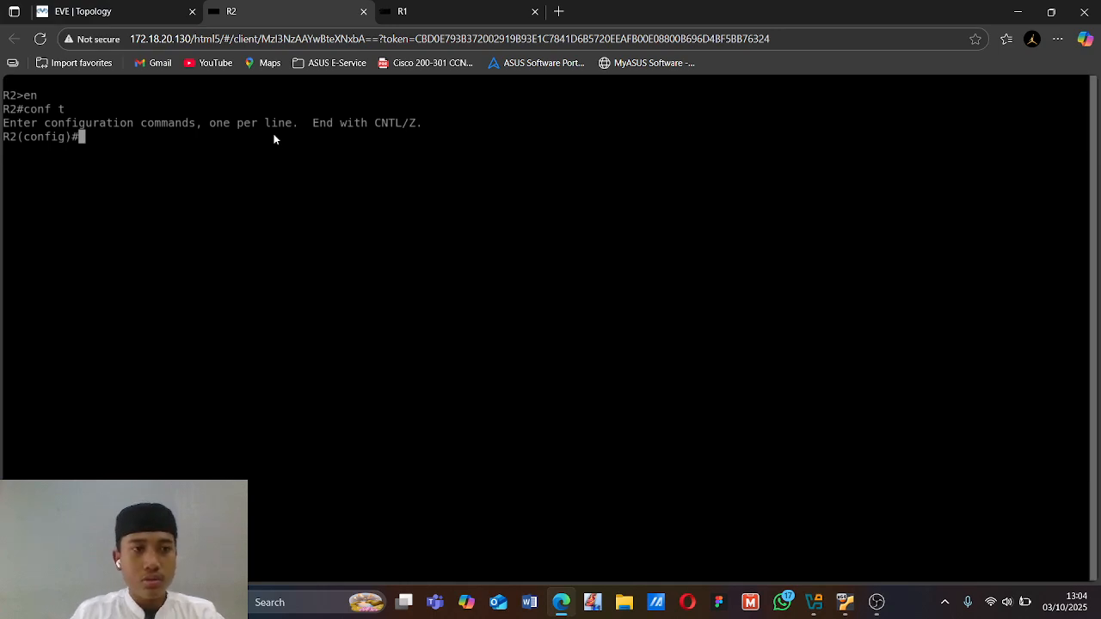
{"action": "mouse_move", "coordinate": [168, 5]}
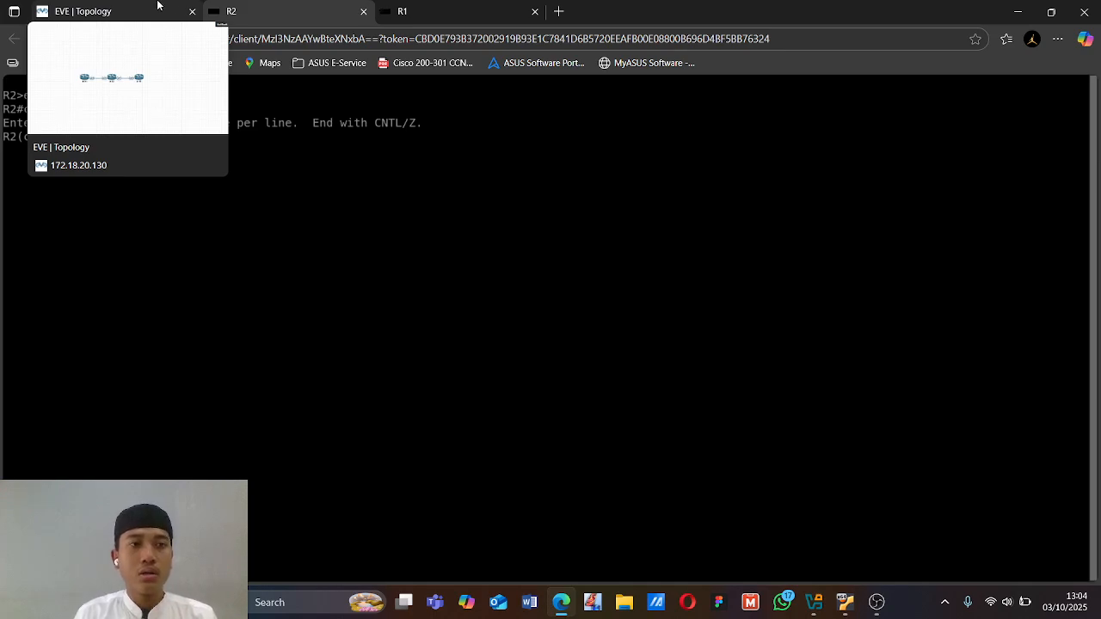
{"action": "left_click", "coordinate": [157, 6]}
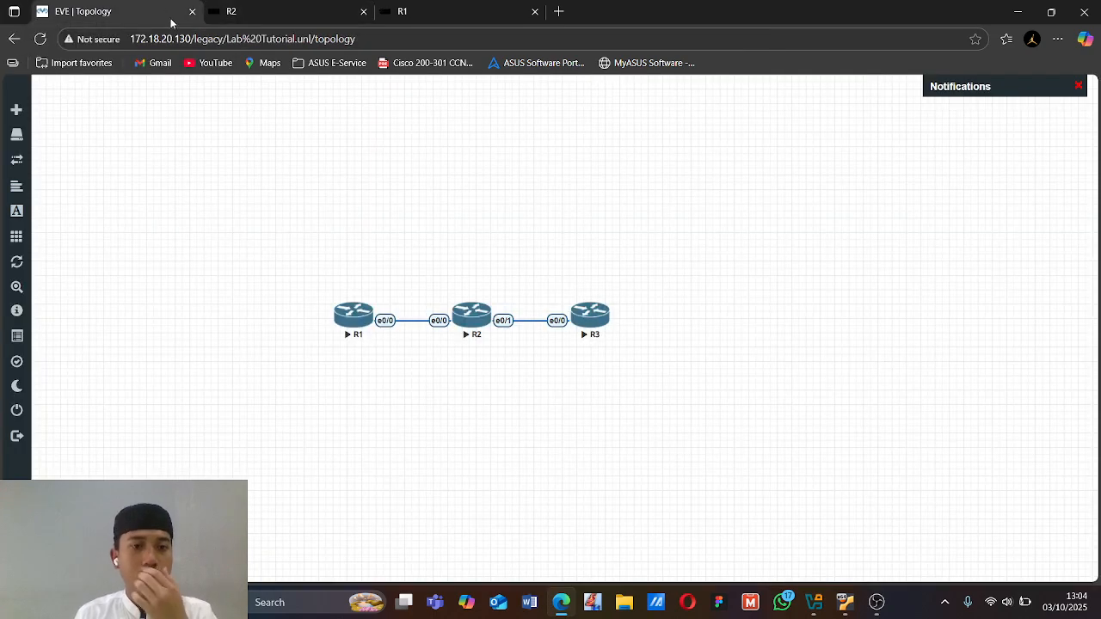
{"action": "left_click", "coordinate": [252, 7]}
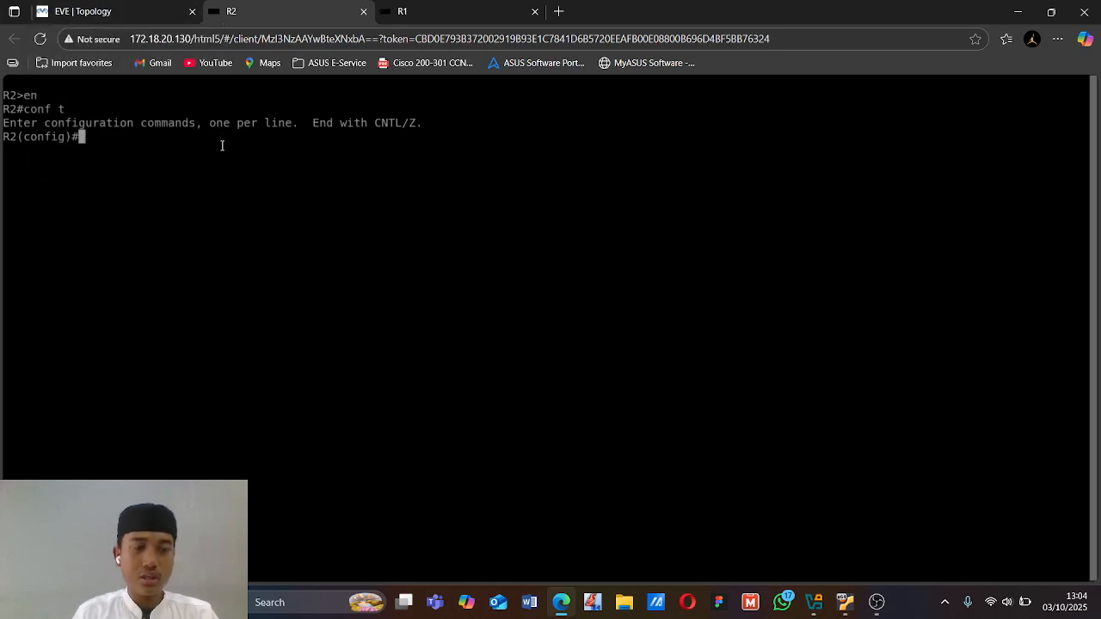
Create access-list 1 on R2 with an entry that denies 2.2.2.2
{"action": "type", "text": "accel"}
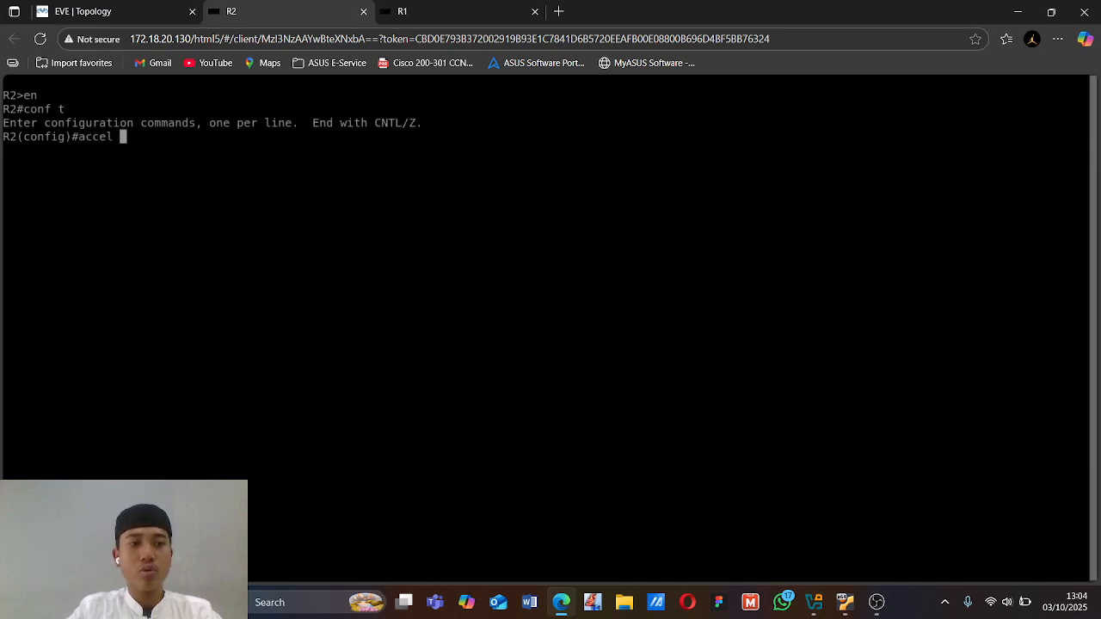
{"action": "key", "text": "BackSpace"}
{"action": "key", "text": "BackSpace"}
{"action": "key", "text": "BackSpace"}
{"action": "key", "text": "BackSpace"}
{"action": "key", "text": "BackSpace"}
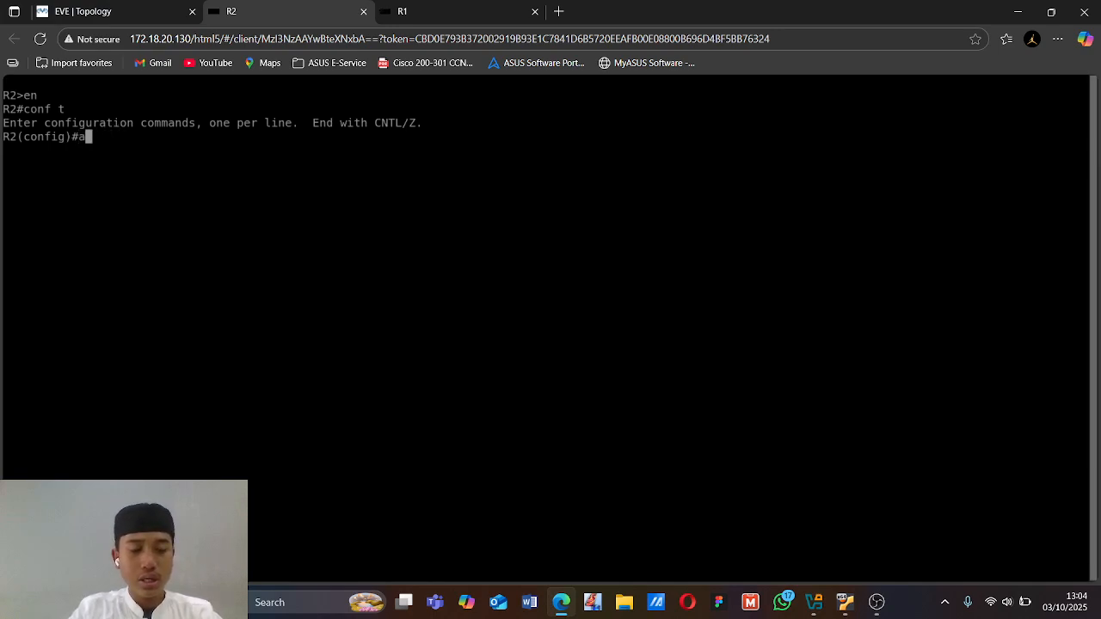
{"action": "type", "text": "ccess"}
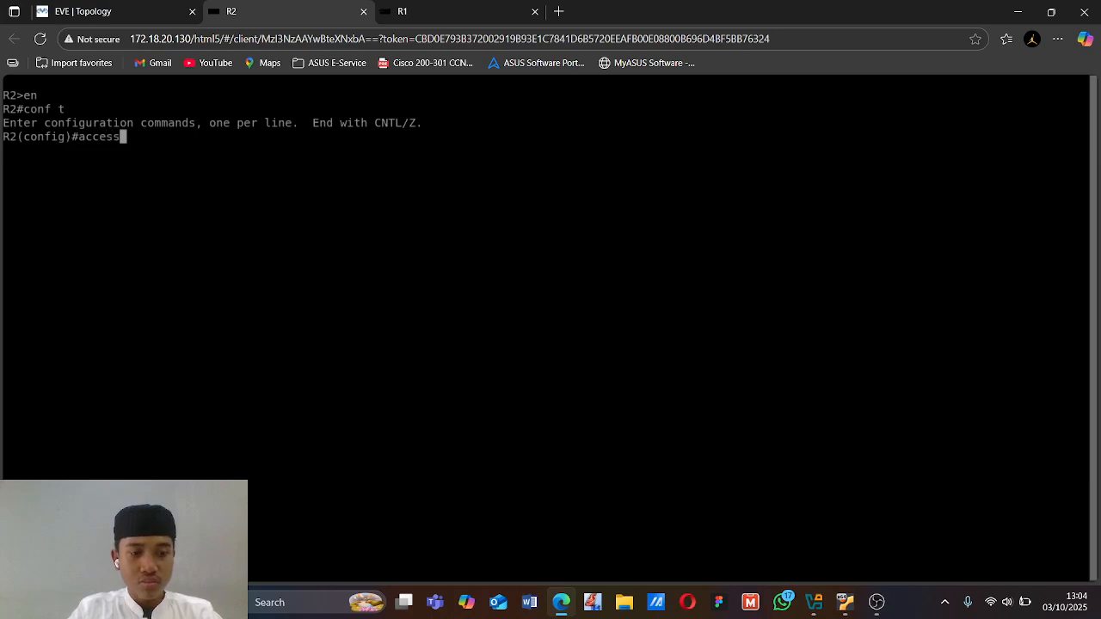
{"action": "key", "text": "Tab"}
{"action": "type", "text": "1 "}
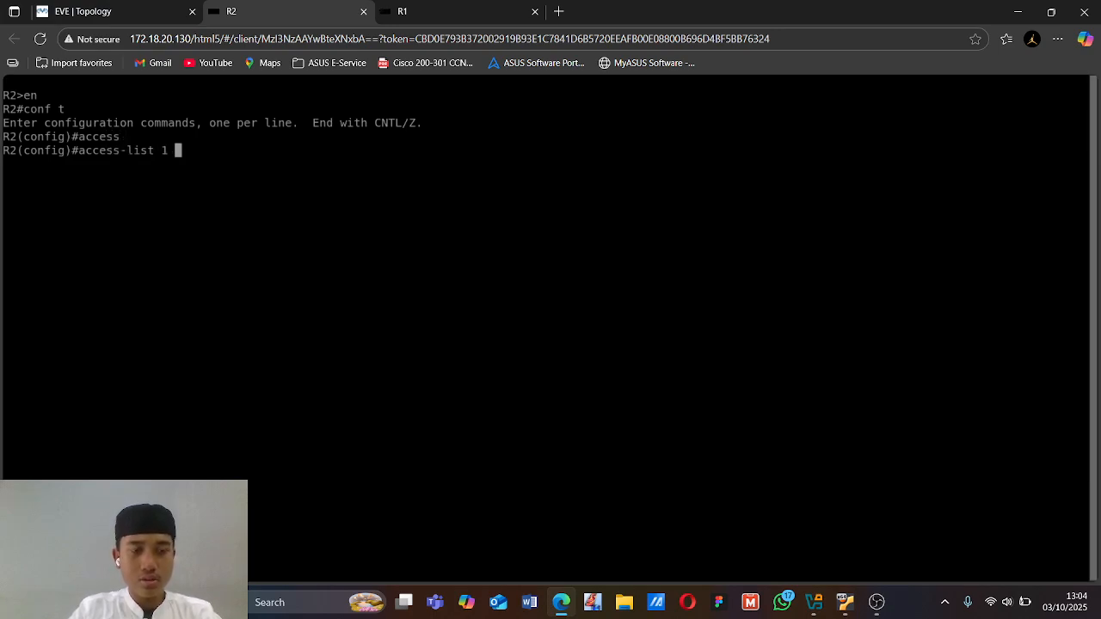
{"action": "type", "text": "deny 2.2.2.2"}
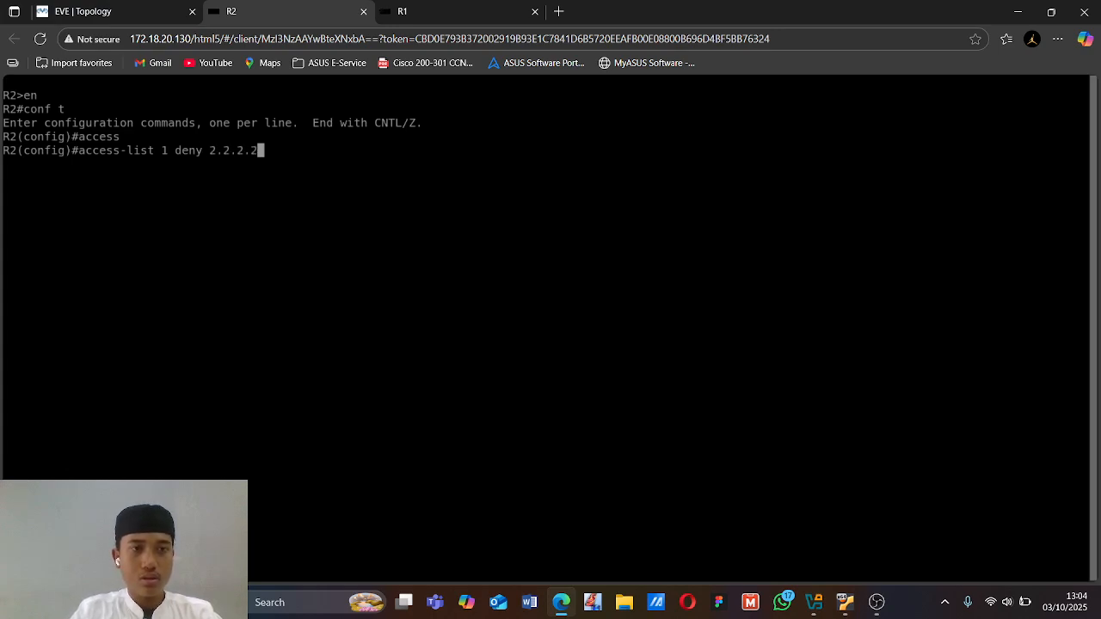
{"action": "key", "text": "Return"}
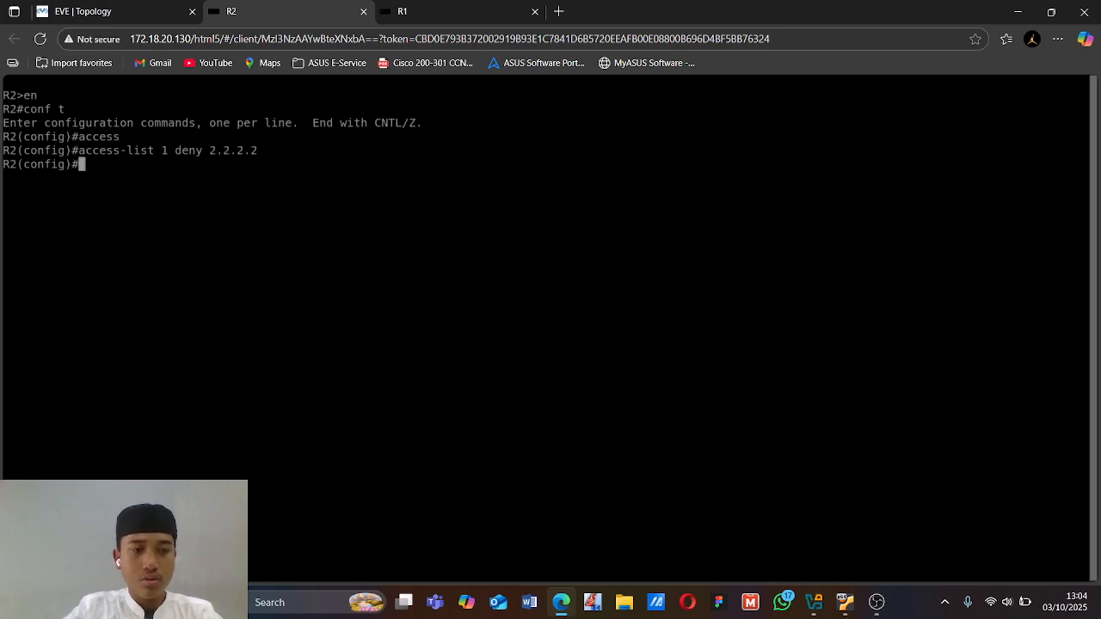
Add an entry to R2's access-list 1 that permits any other address
{"action": "type", "text": "acc"}
{"action": "key", "text": "Tab"}
{"action": "type", "text": "1"}
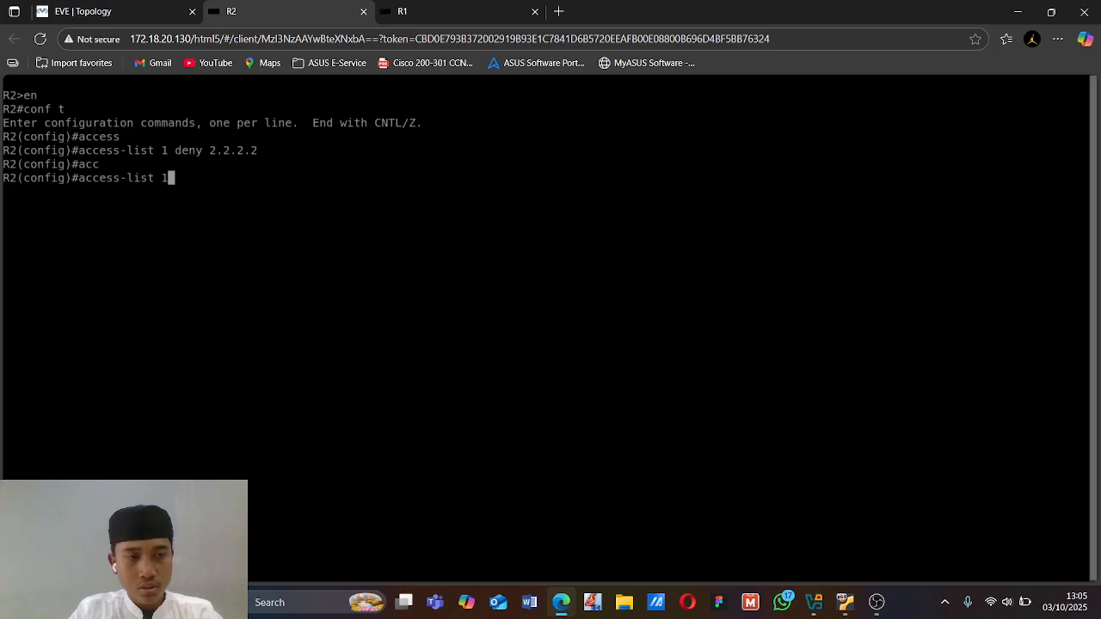
{"action": "type", "text": " perm"}
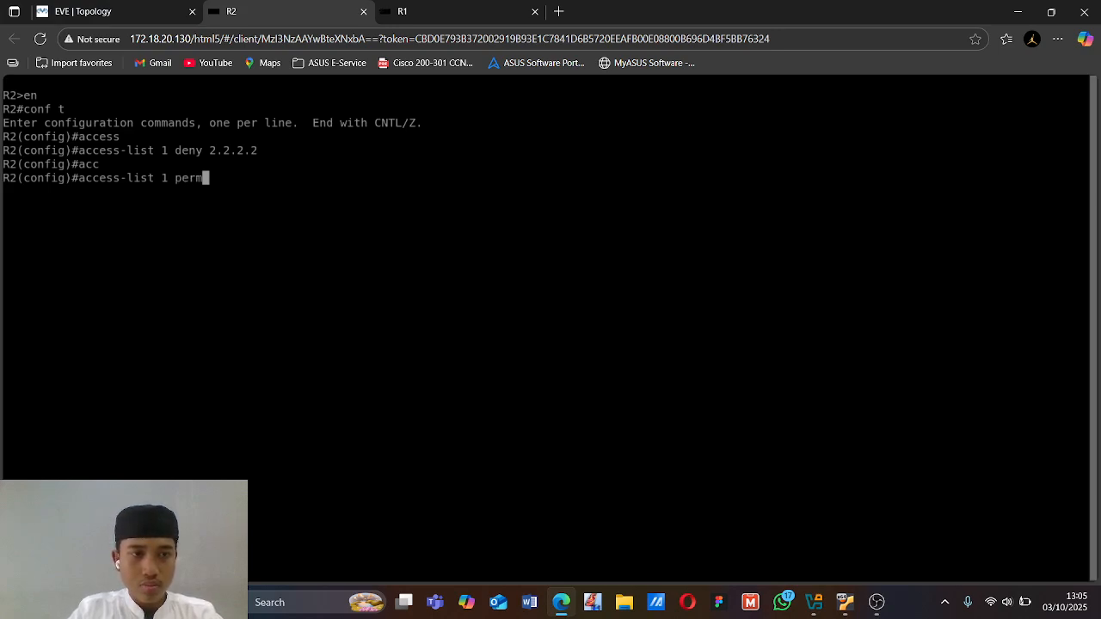
{"action": "key", "text": "Tab"}
{"action": "type", "text": "any"}
{"action": "key", "text": "Tab"}
{"action": "key", "text": "Return"}
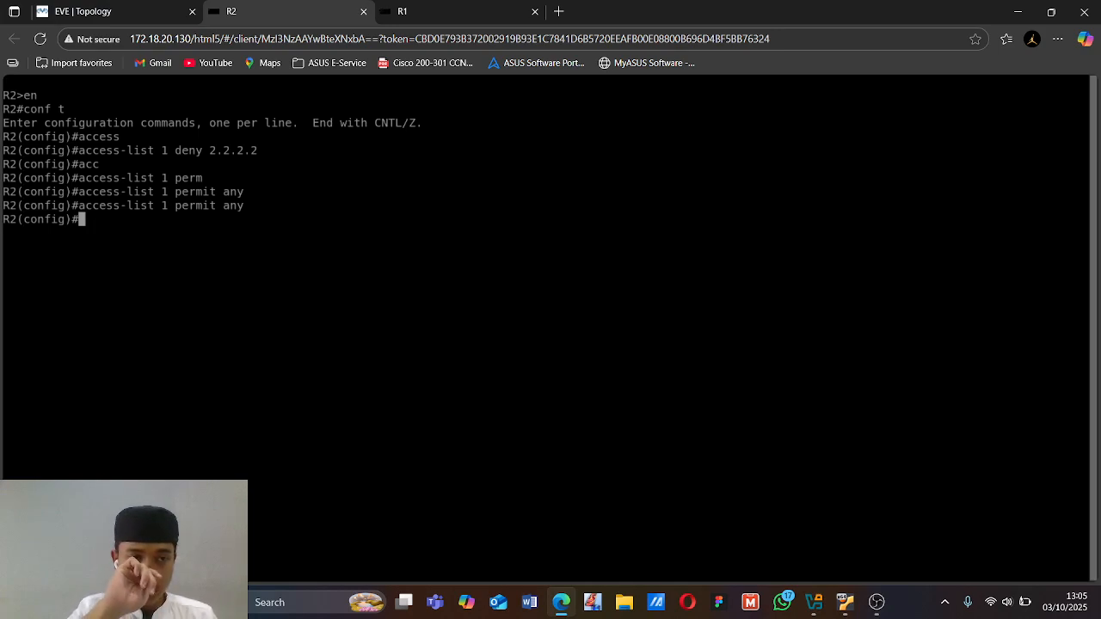
Enter EIGRP configuration mode for autonomous system 10 on R2 with router eigrp 10
{"action": "type", "text": "router ei"}
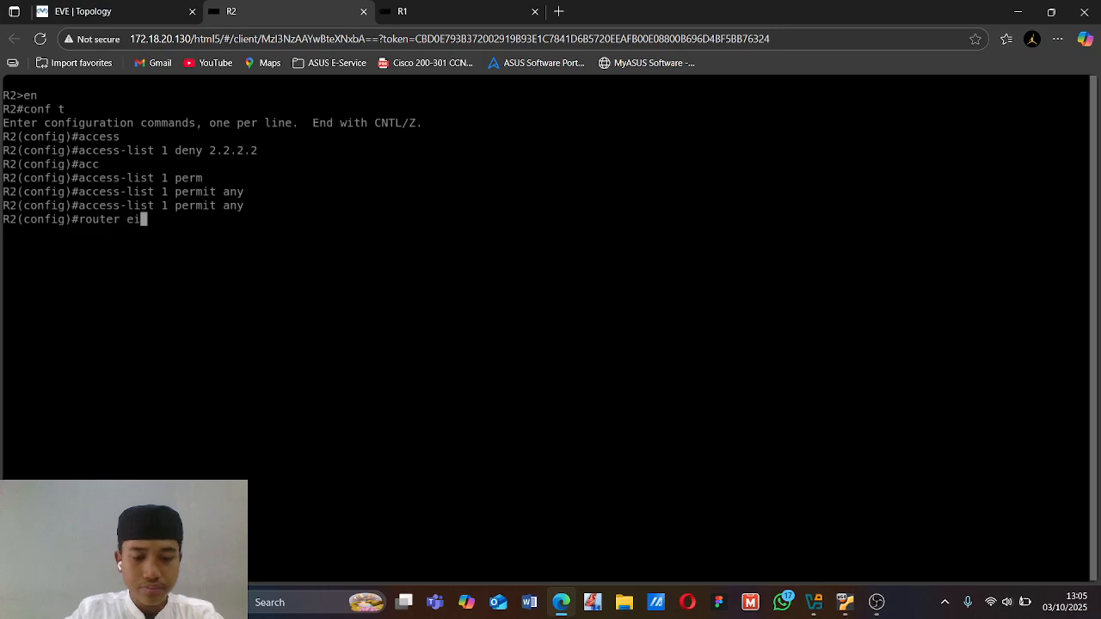
{"action": "type", "text": "grp 10"}
{"action": "key", "text": "Return"}
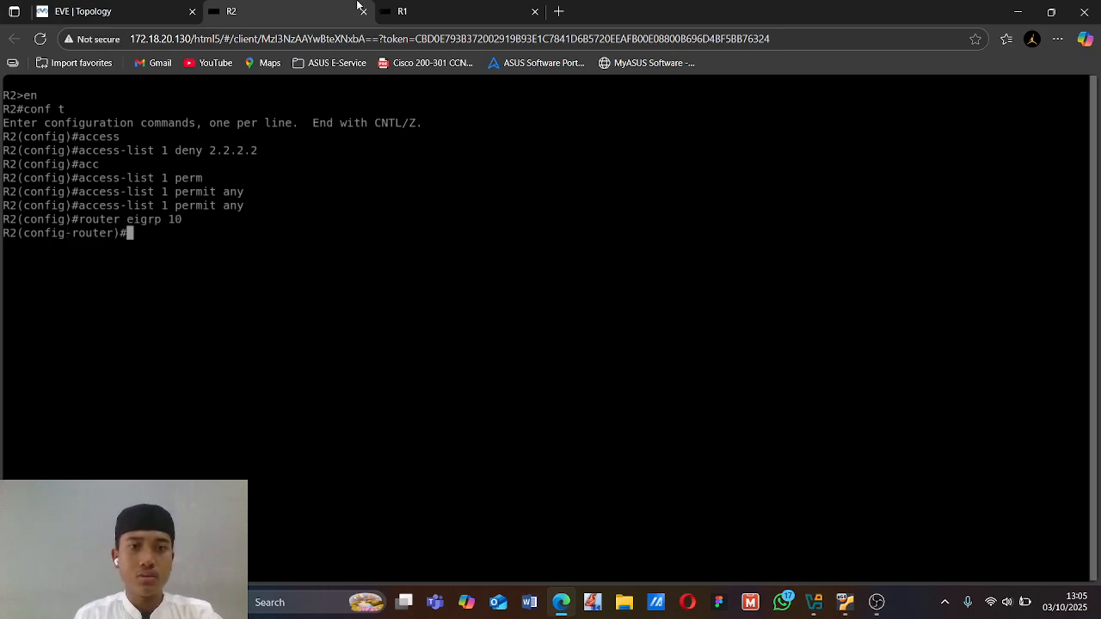
Examine the 2.2.2.2 EIGRP entry in R1's routing table, then return to R2's console
{"action": "left_click", "coordinate": [416, 6]}
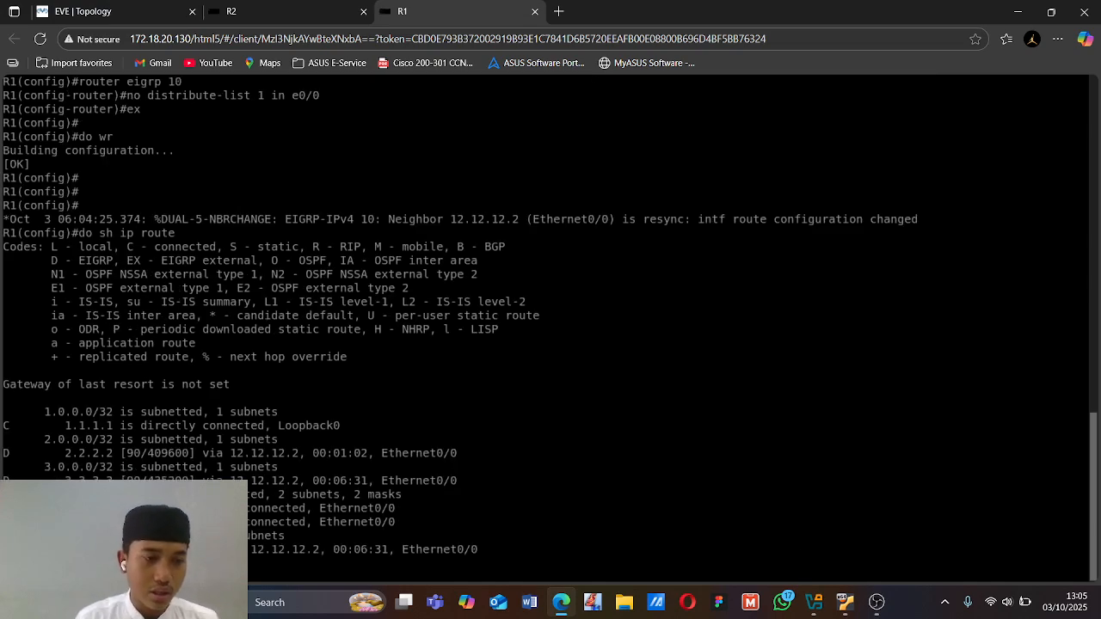
{"action": "left_click_drag", "start_coordinate": [3, 453], "coordinate": [118, 454]}
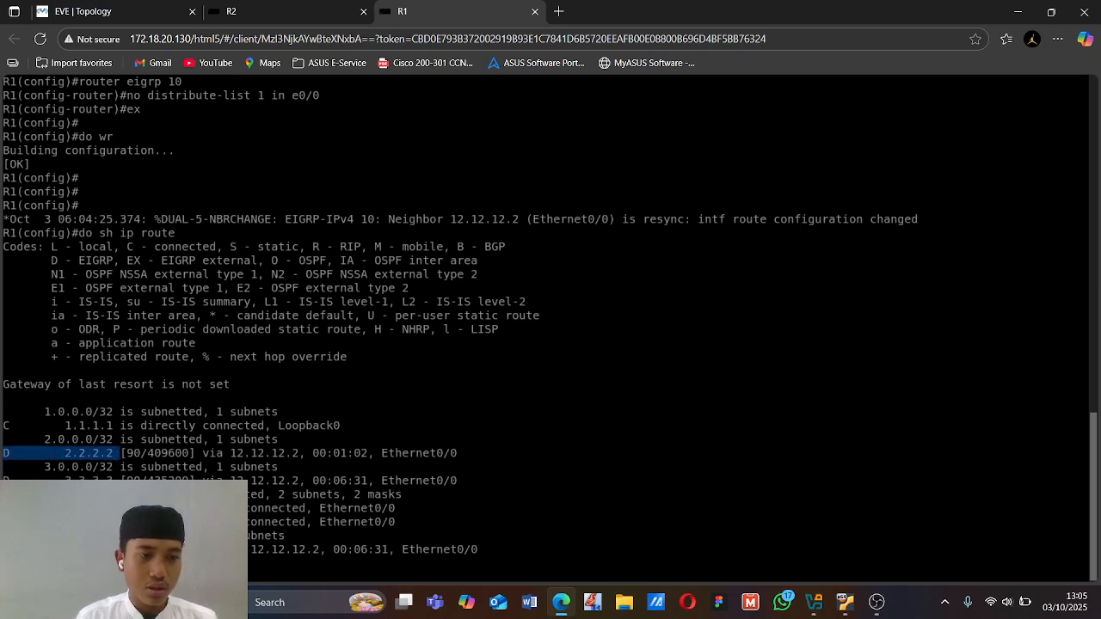
{"action": "left_click", "coordinate": [284, 10]}
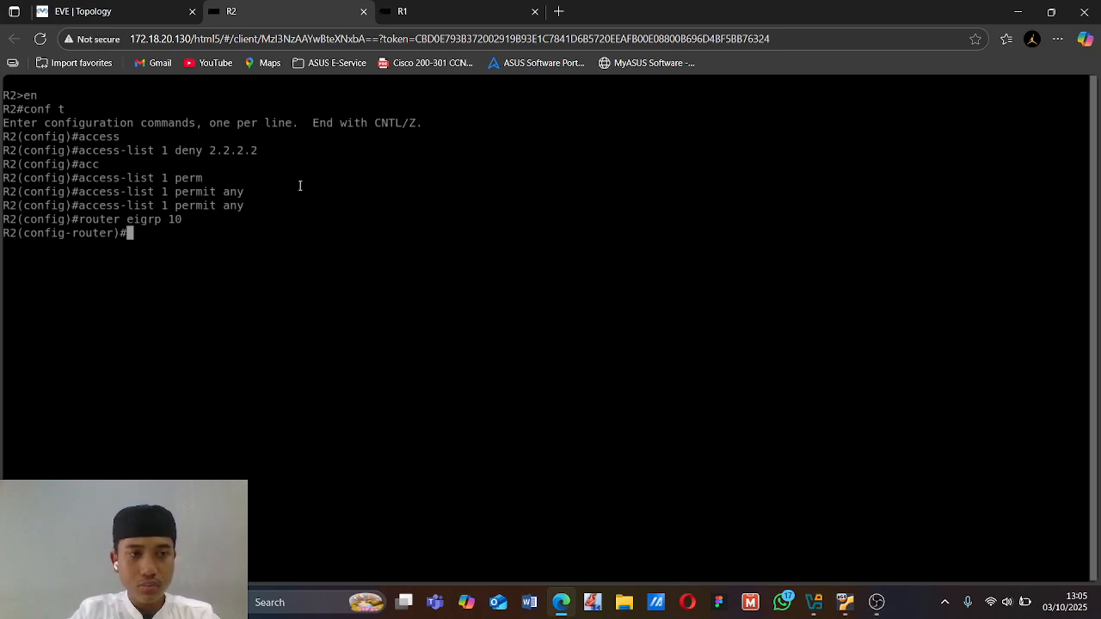
Apply distribute-list 1 outbound on R2's e0/0 under router eigrp 10, checking in the topology which interface faces R1
{"action": "type", "text": "dis"}
{"action": "key", "text": "Tab"}
{"action": "type", "text": "t"}
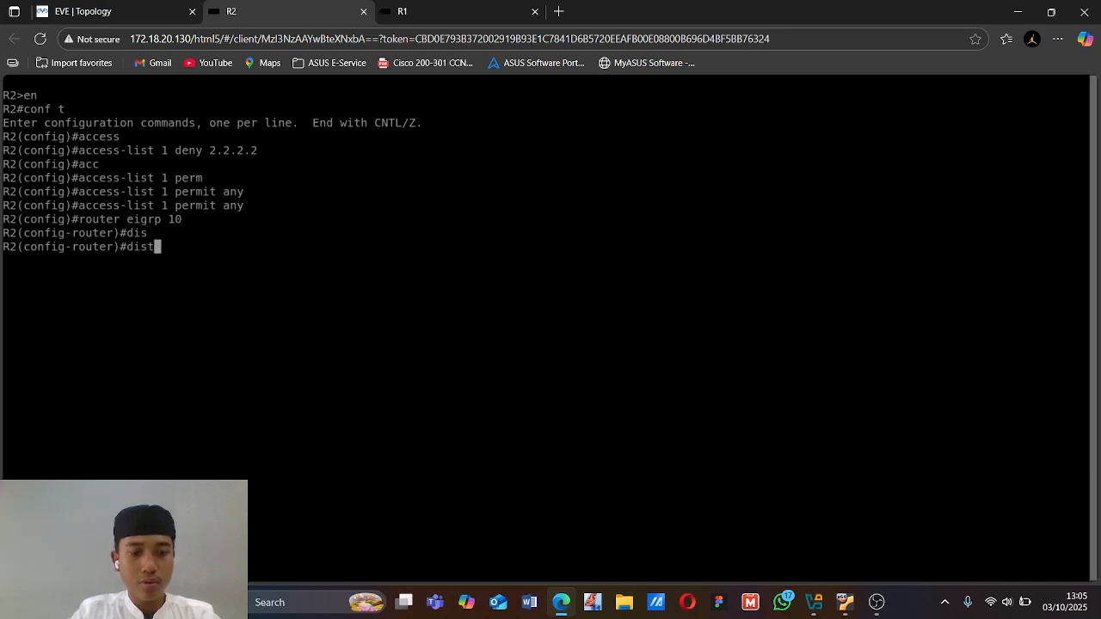
{"action": "type", "text": "r"}
{"action": "key", "text": "Tab"}
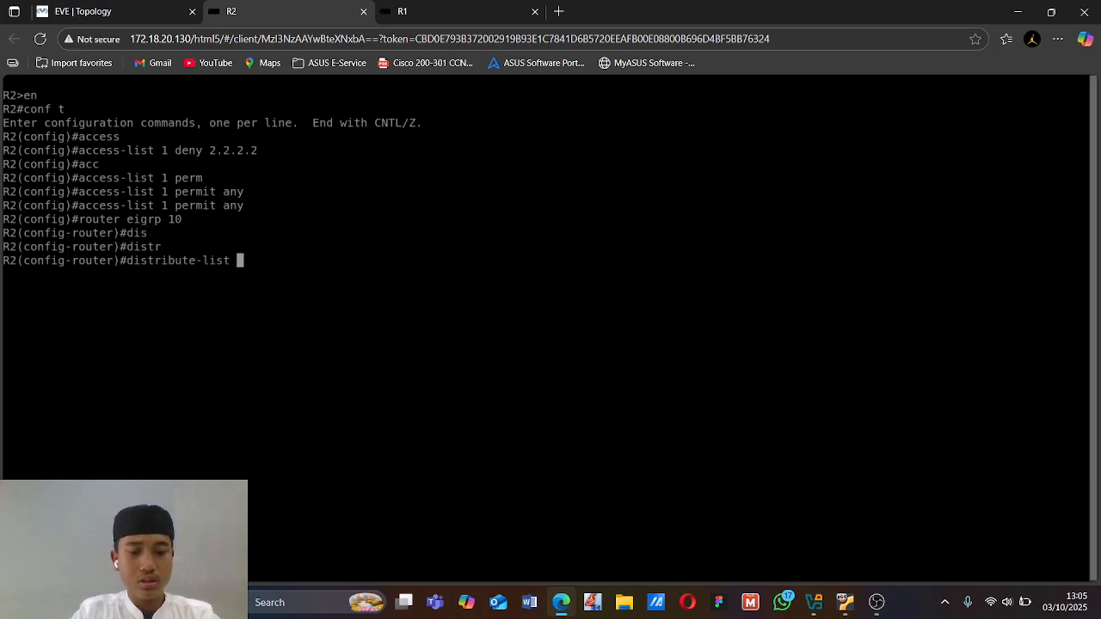
{"action": "type", "text": "1 out"}
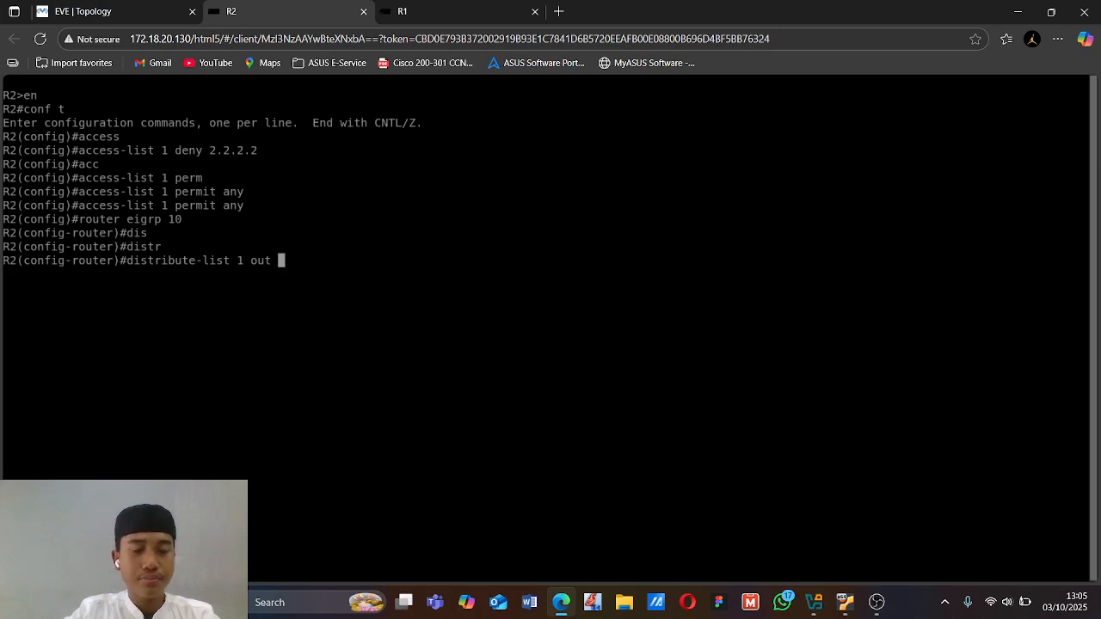
{"action": "type", "text": "e0/0"}
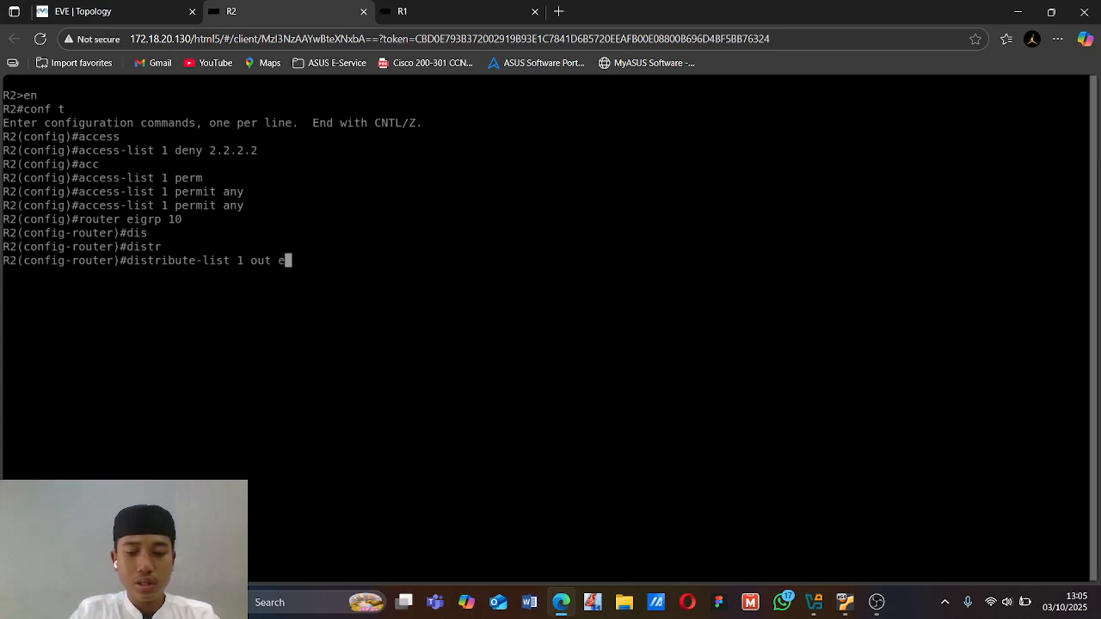
{"action": "left_click", "coordinate": [139, 12]}
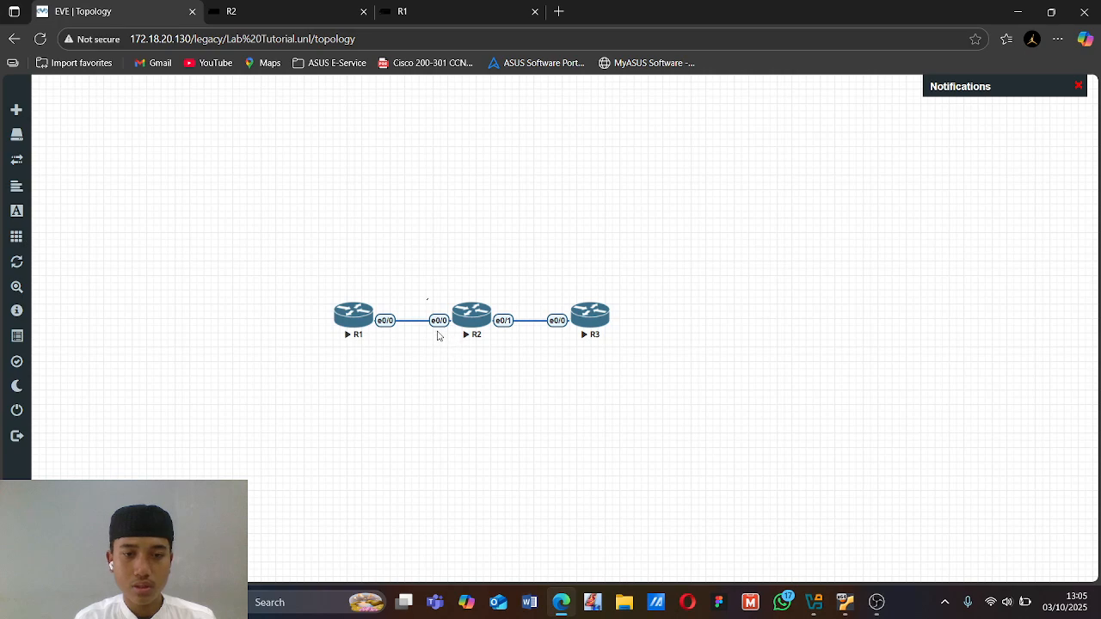
{"action": "left_click", "coordinate": [275, 11]}
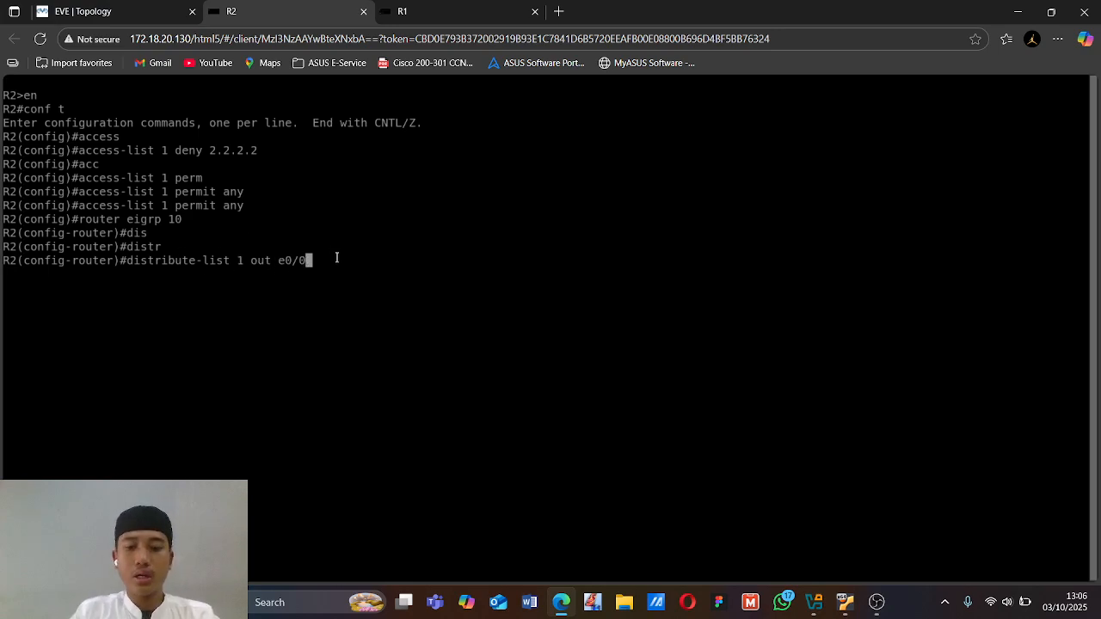
{"action": "key", "text": "Return"}
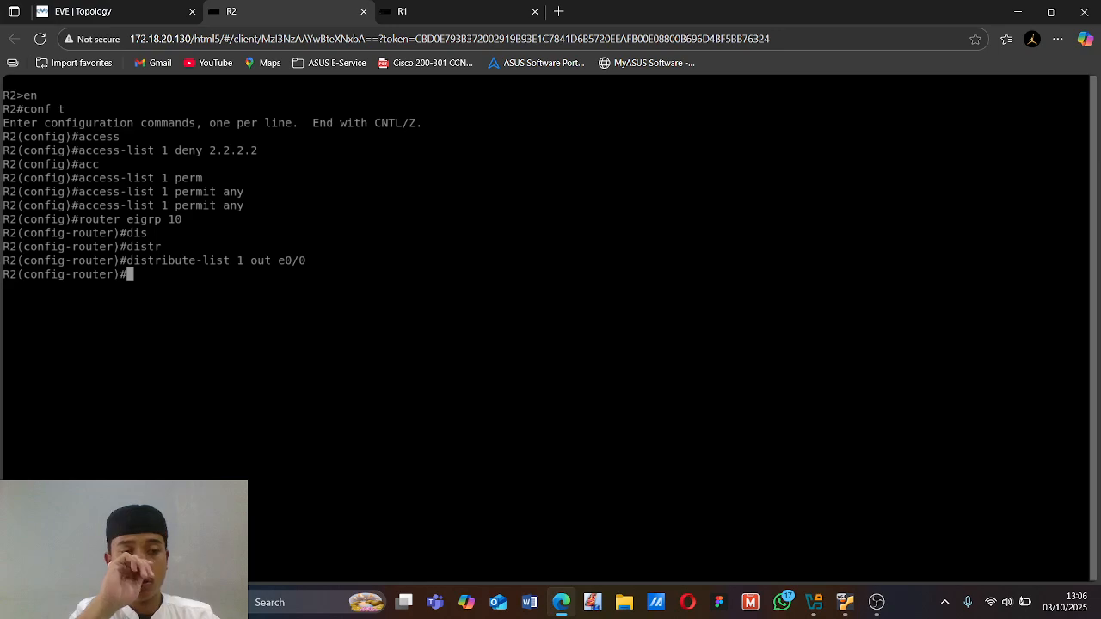
Exit to global configuration mode on R2 and save the configuration with do wr
{"action": "type", "text": "ex"}
{"action": "key", "text": "Return"}
{"action": "type", "text": "do wr"}
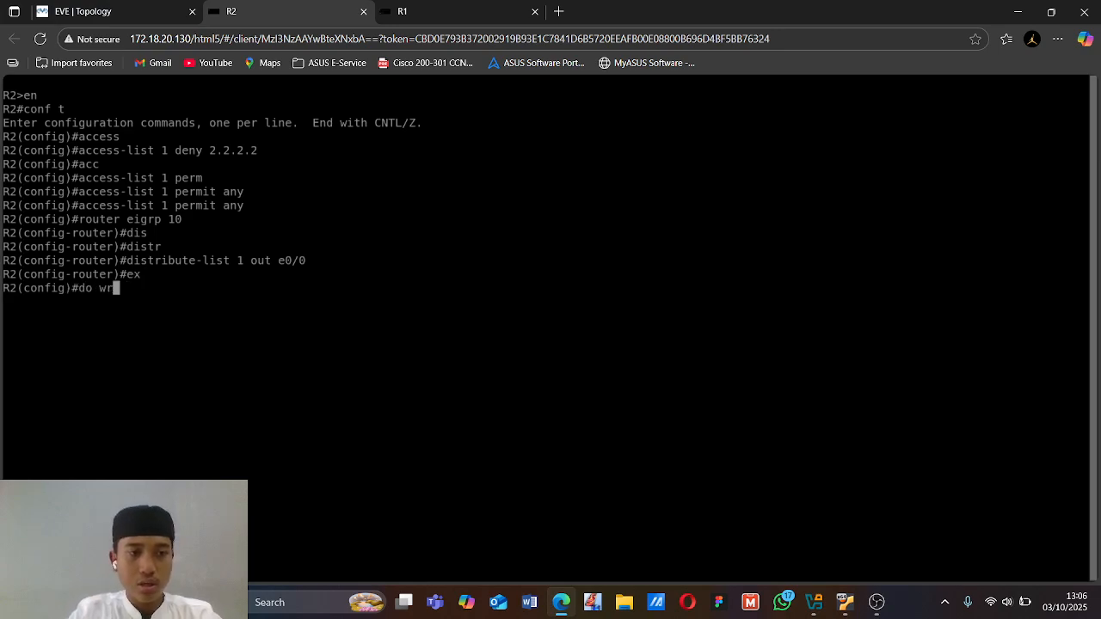
{"action": "key", "text": "Return"}
{"action": "key", "text": "Return"}
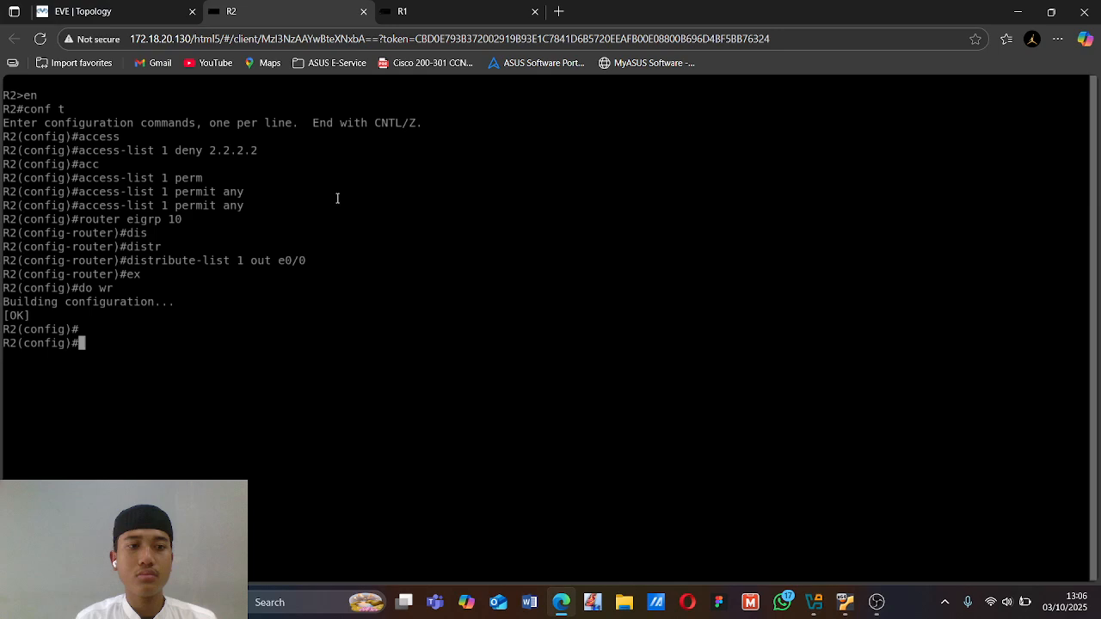
Check the EIGRP neighbor messages on R1 and R2, and display R1's routing table with do sh ip rout to check for 2.2.2.2
{"action": "left_click", "coordinate": [439, 9]}
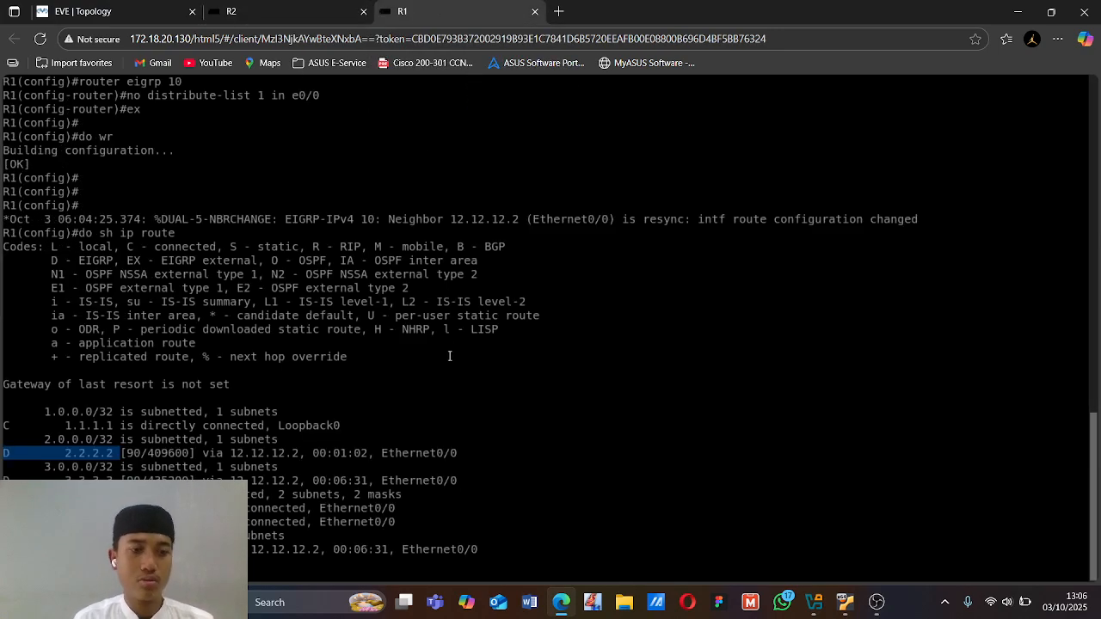
{"action": "key", "text": "Return"}
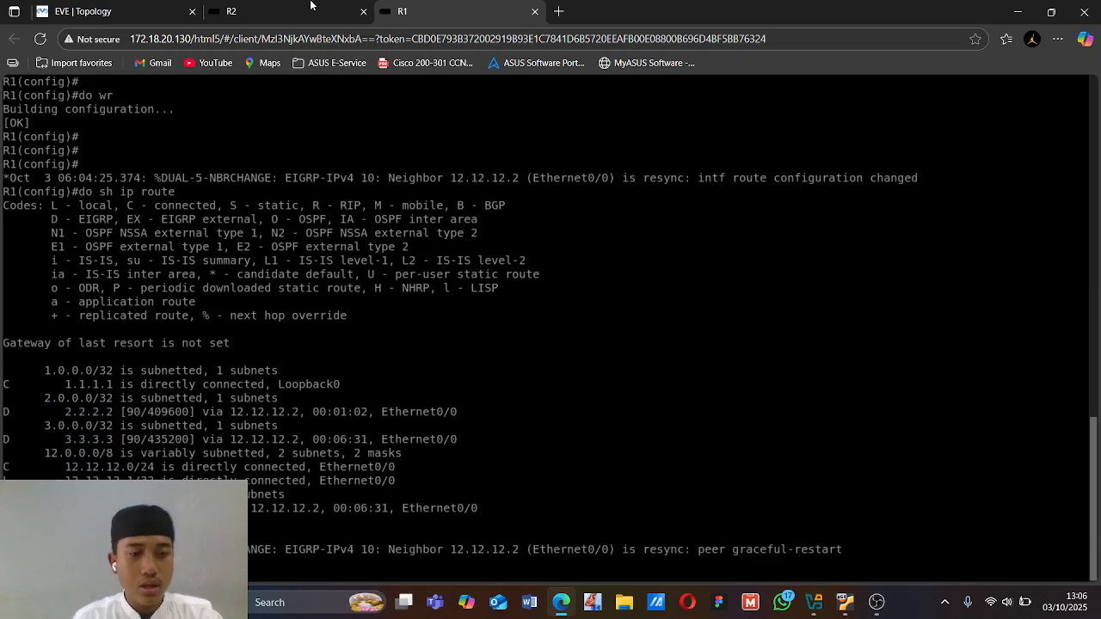
{"action": "left_click", "coordinate": [249, 11]}
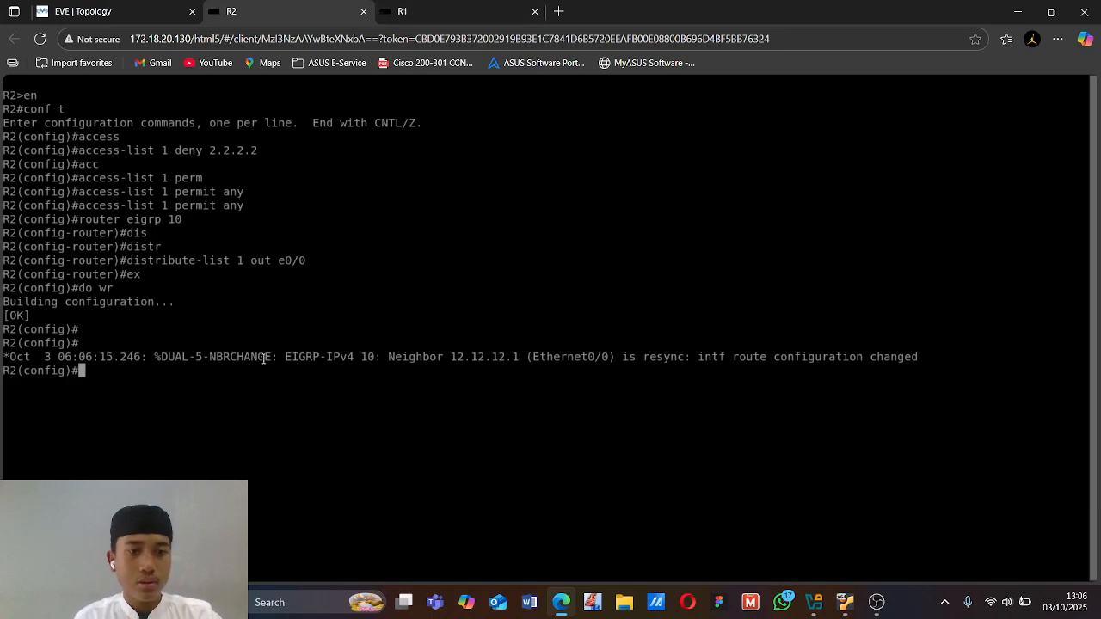
{"action": "left_click_drag", "start_coordinate": [257, 356], "coordinate": [491, 356]}
{"action": "left_click", "coordinate": [452, 9]}
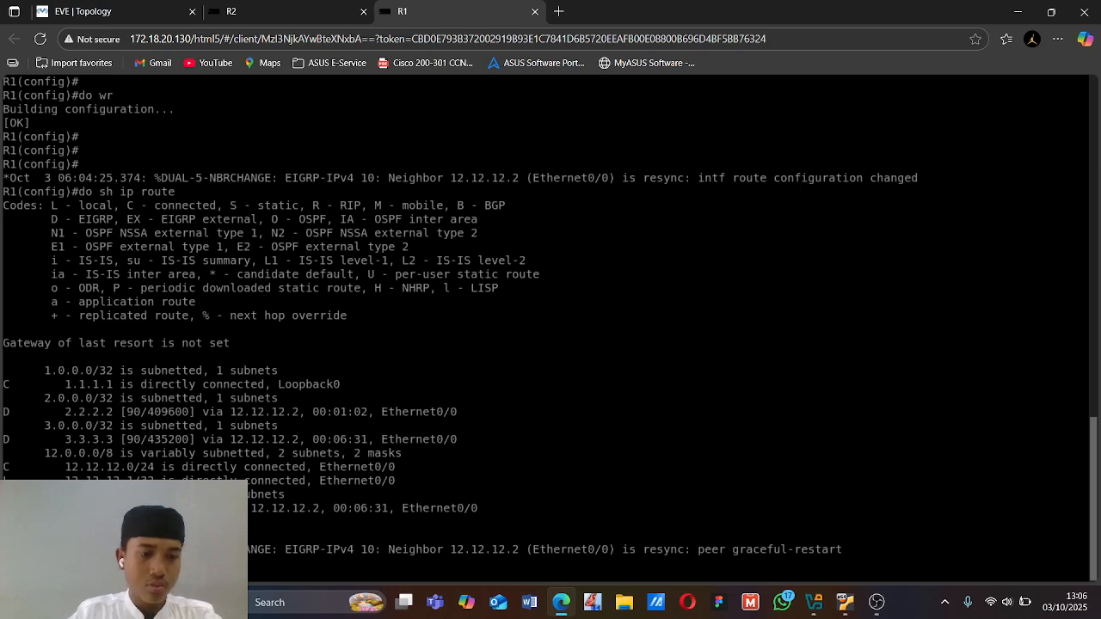
{"action": "key", "text": "Return"}
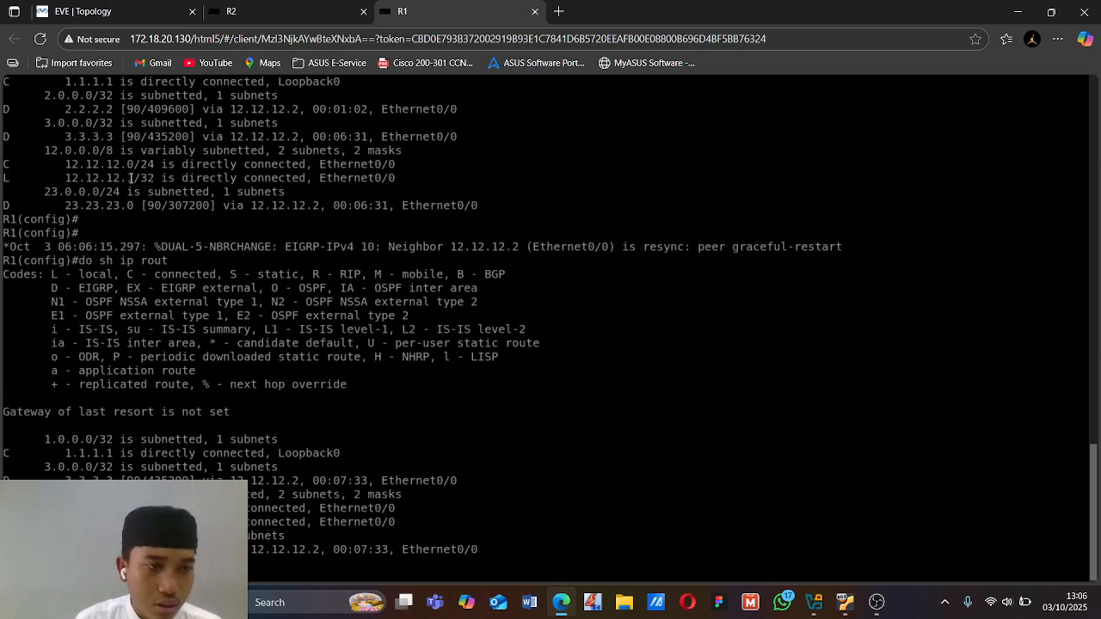
{"action": "left_click_drag", "start_coordinate": [4, 109], "coordinate": [114, 109]}
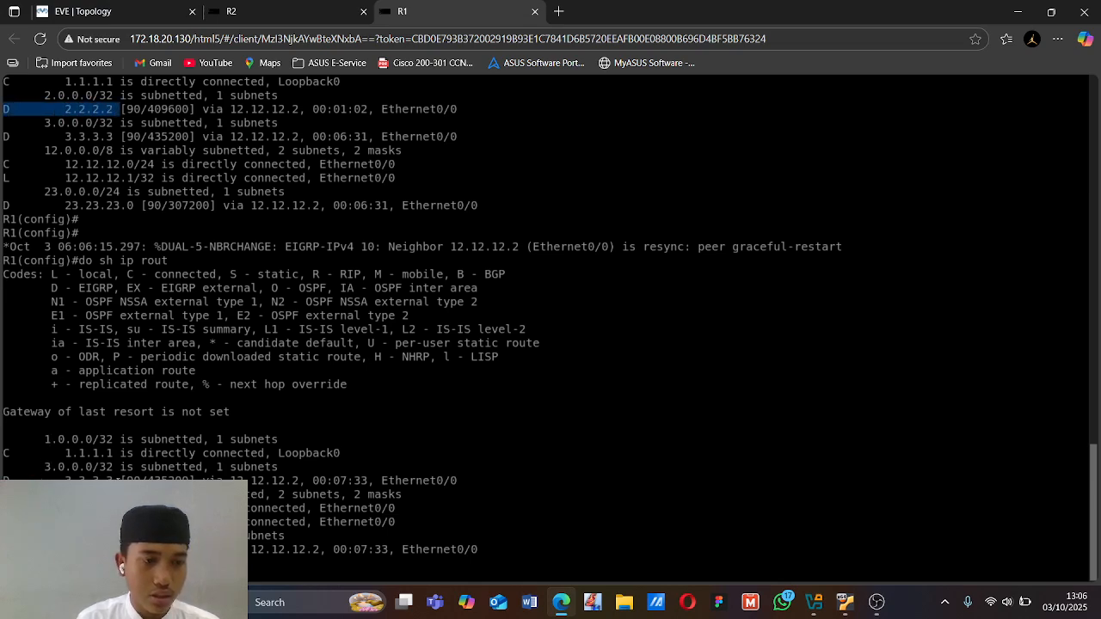
{"action": "left_click", "coordinate": [230, 7]}
{"action": "left_click", "coordinate": [376, 7]}
{"action": "left_click", "coordinate": [349, 7]}
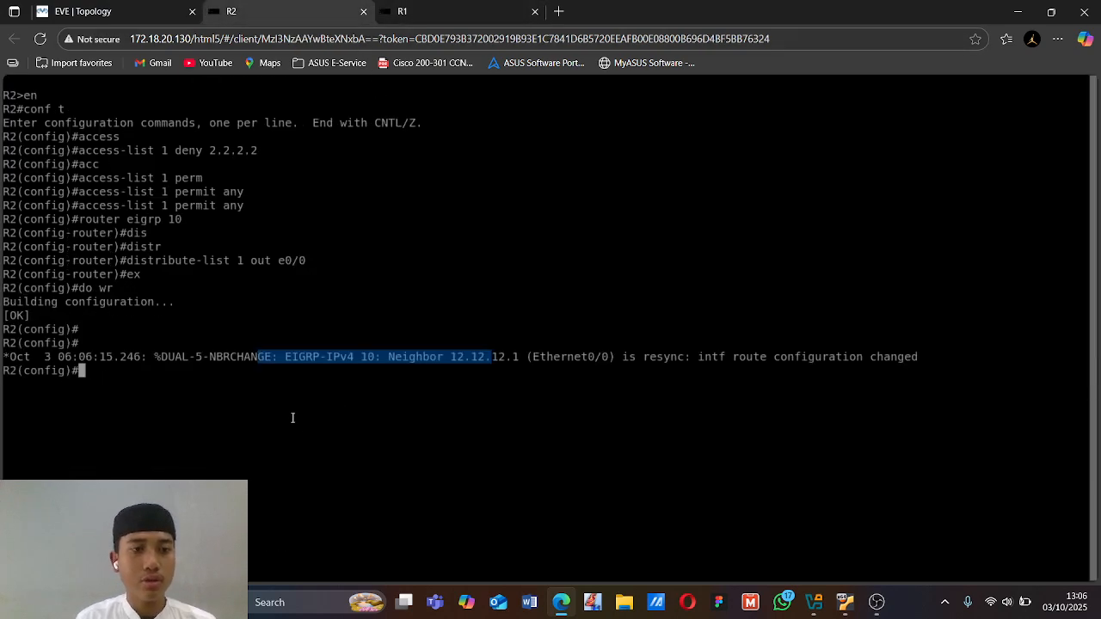
{"action": "key", "text": "Return"}
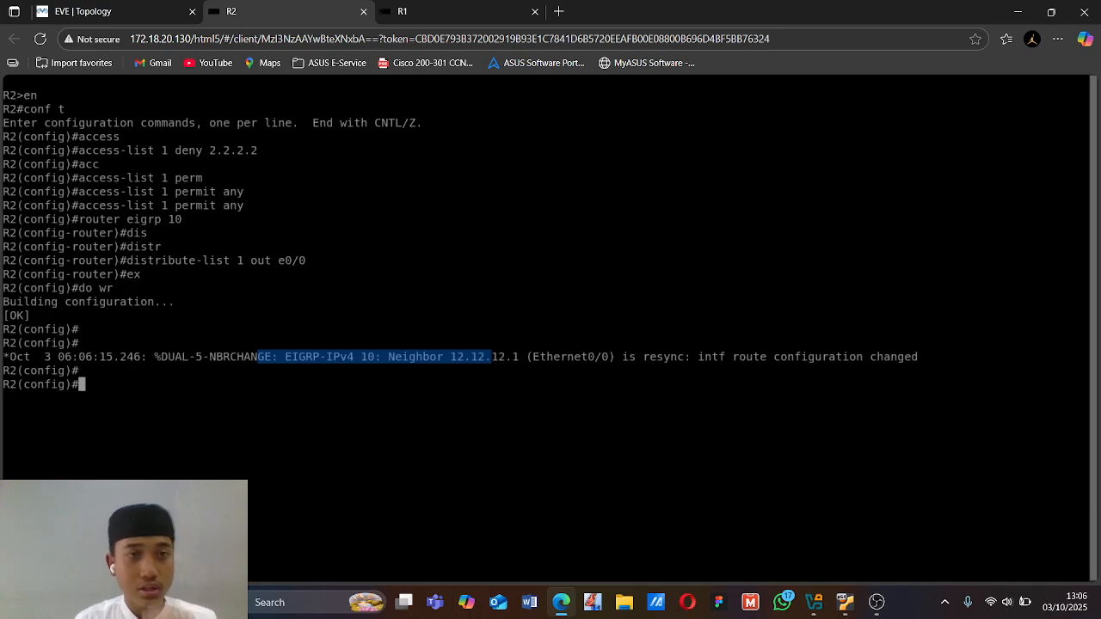
{"action": "left_click", "coordinate": [424, 10]}
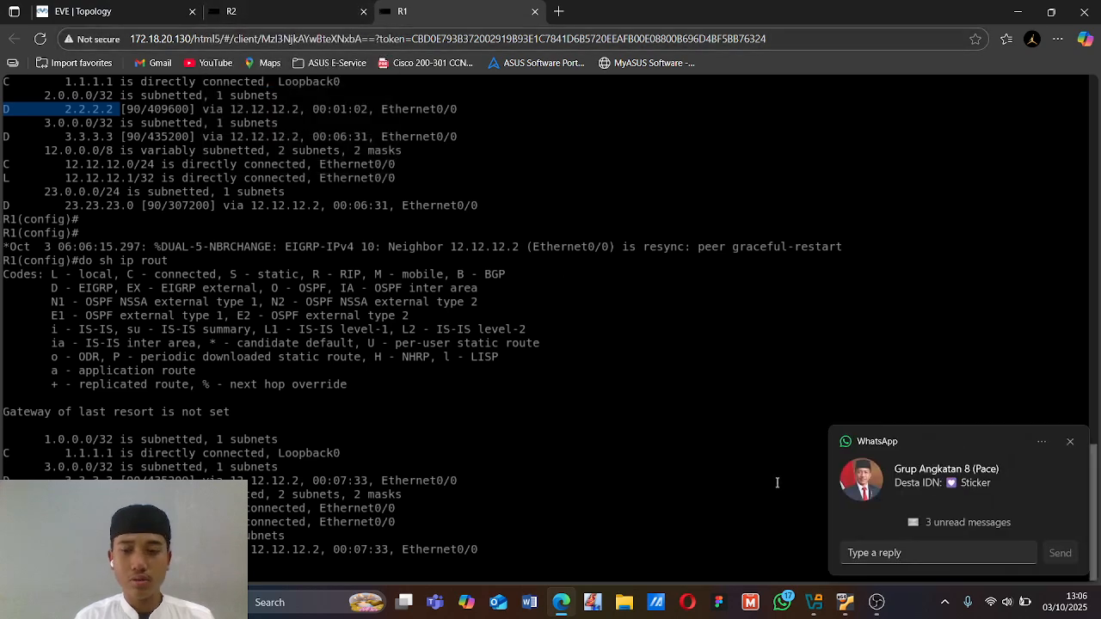
{"action": "left_click", "coordinate": [1070, 443]}
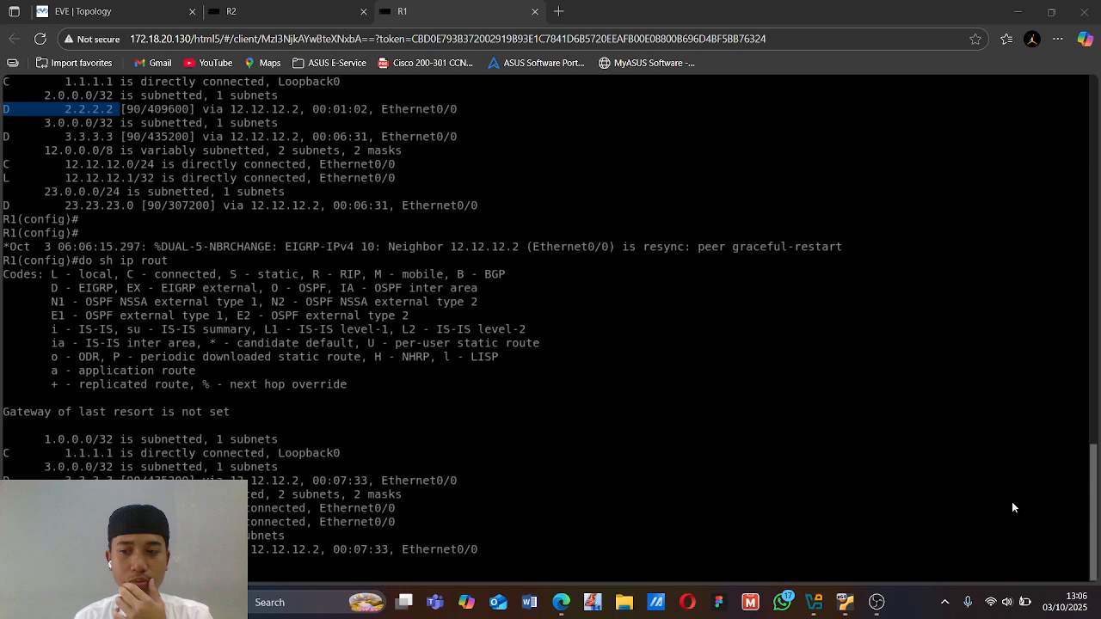
{"action": "left_click", "coordinate": [882, 596]}
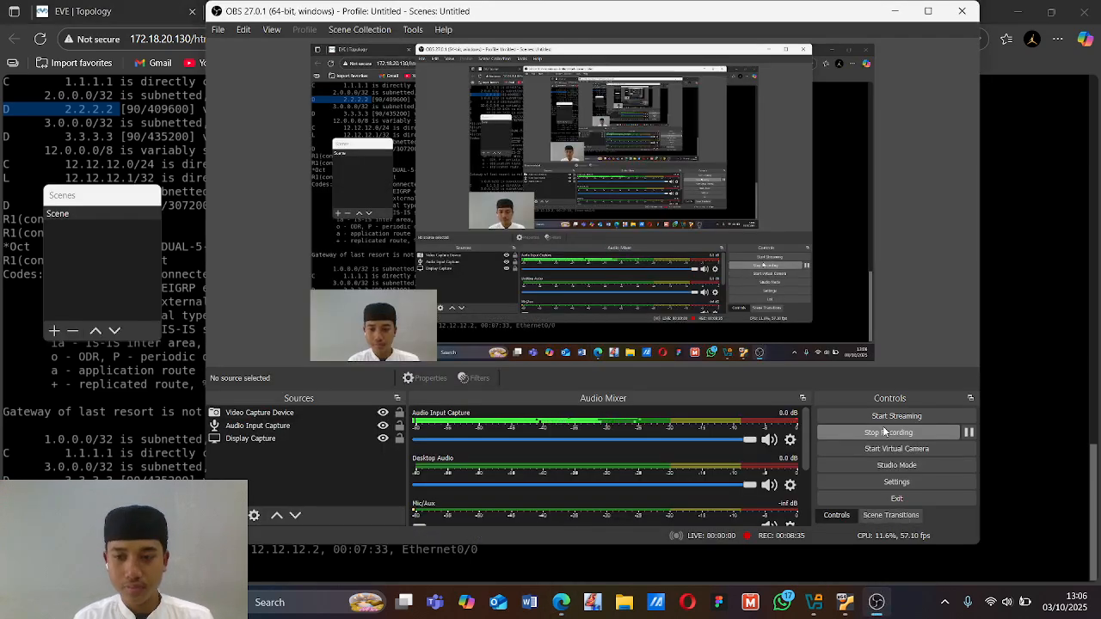